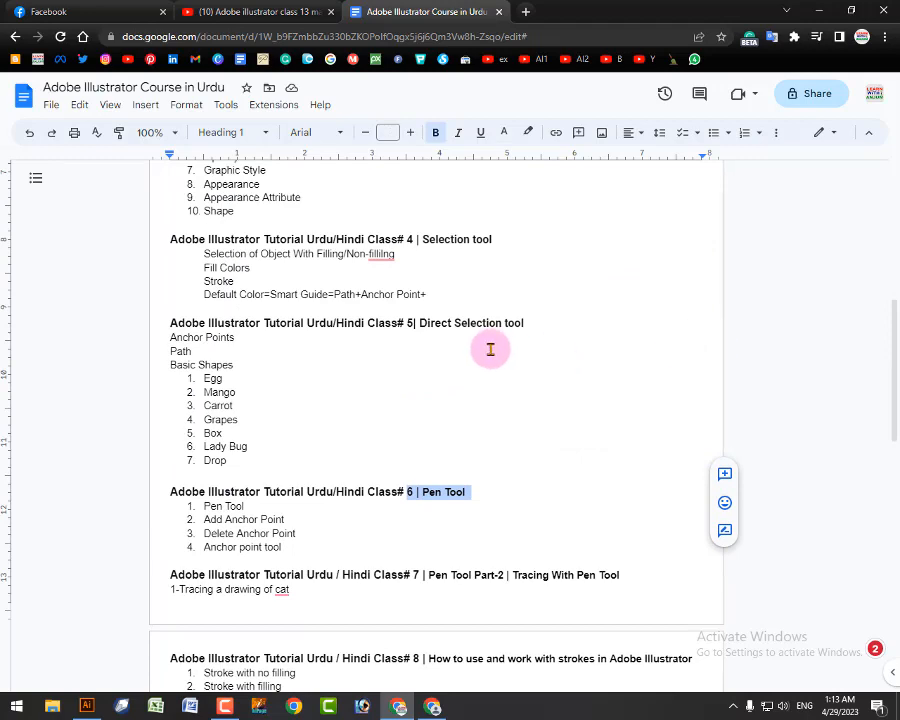
Highlight the "Direct Selection tool" and "Selection tool" class headings in the course outline for review
{"action": "left_click_drag", "start_coordinate": [408, 323], "coordinate": [566, 321]}
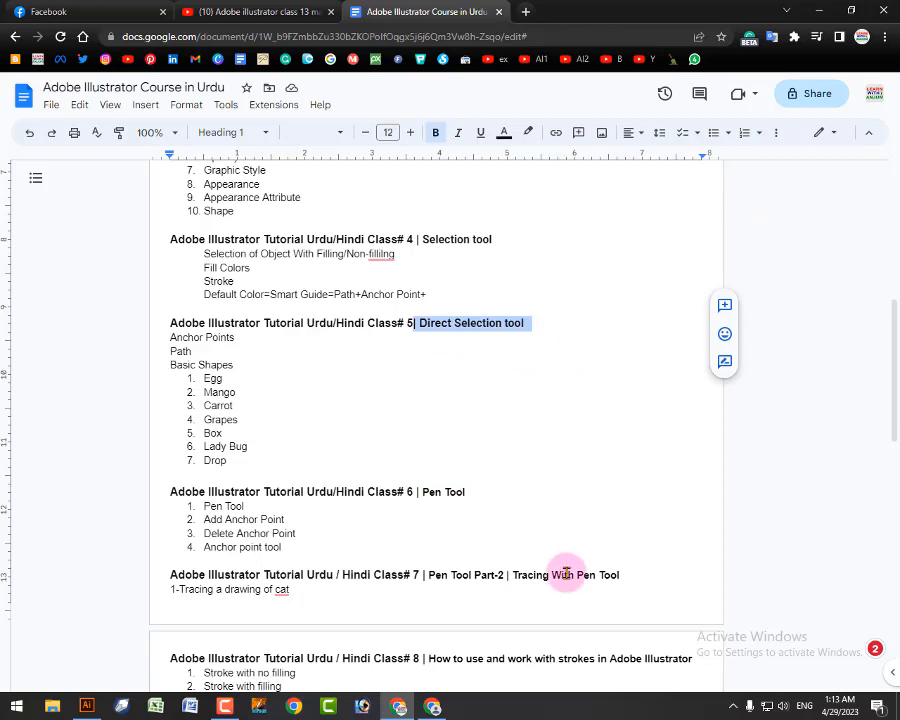
{"action": "left_click_drag", "start_coordinate": [407, 240], "coordinate": [492, 240]}
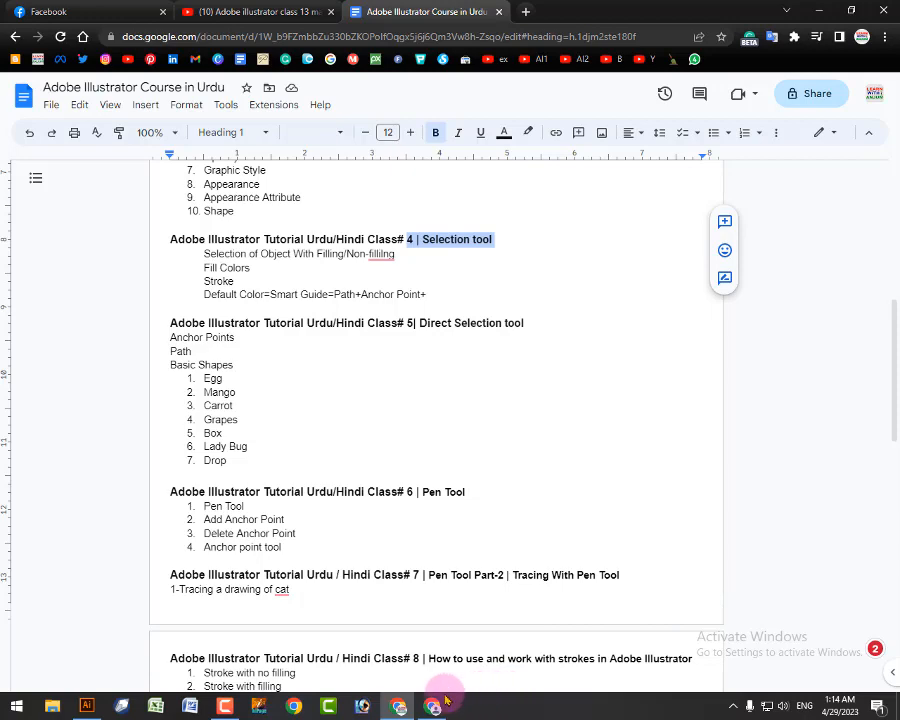
Switch to Adobe Illustrator, deselect all rectangles on the artboard and close the floating Magic Wand options
{"action": "left_click", "coordinate": [87, 707]}
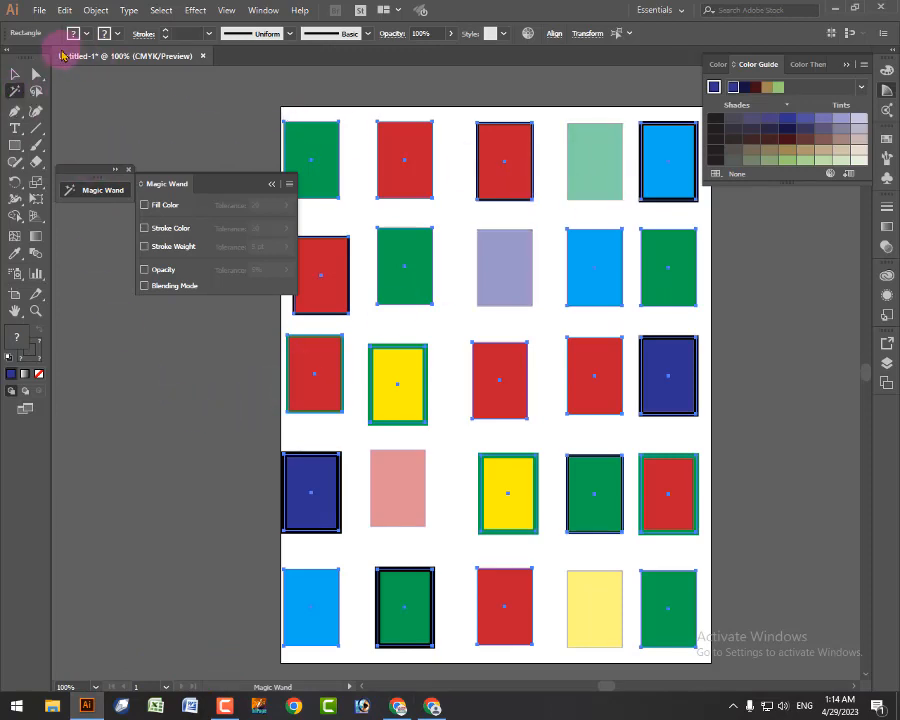
{"action": "left_click", "coordinate": [15, 73]}
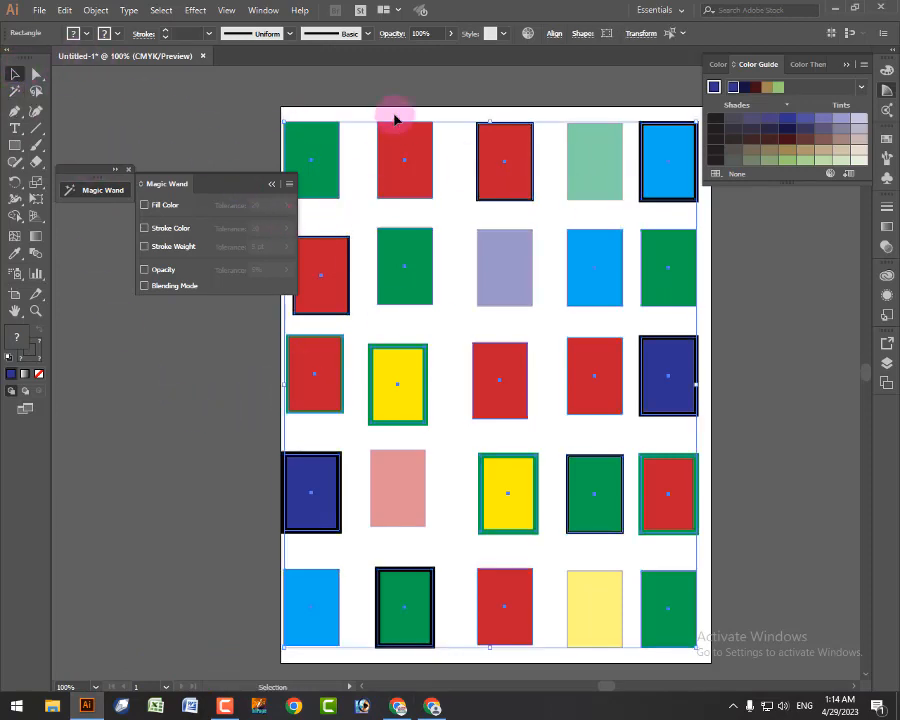
{"action": "left_click", "coordinate": [266, 406]}
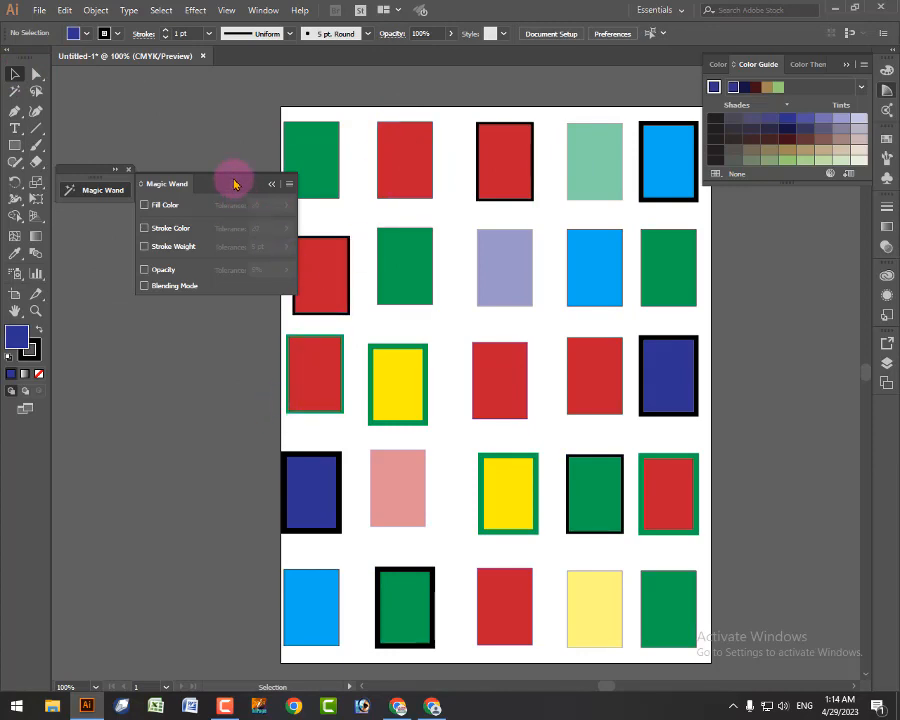
{"action": "left_click", "coordinate": [285, 185]}
{"action": "left_click", "coordinate": [131, 170]}
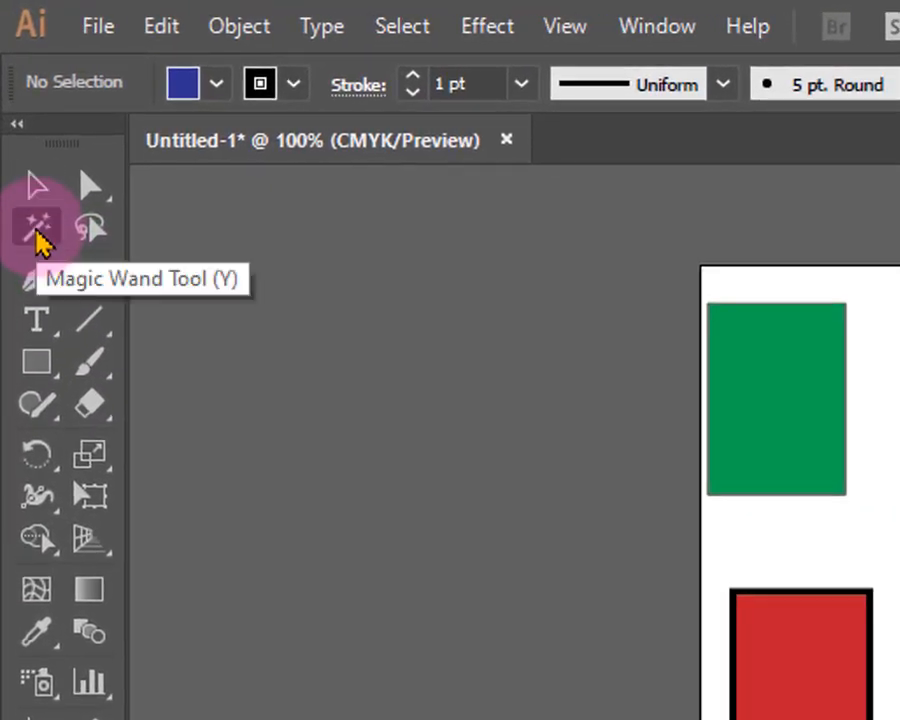
Select the green rectangle in the artboard's upper-left corner with the Magic Wand and clear the selection
{"action": "left_click", "coordinate": [37, 232]}
{"action": "left_click", "coordinate": [790, 388]}
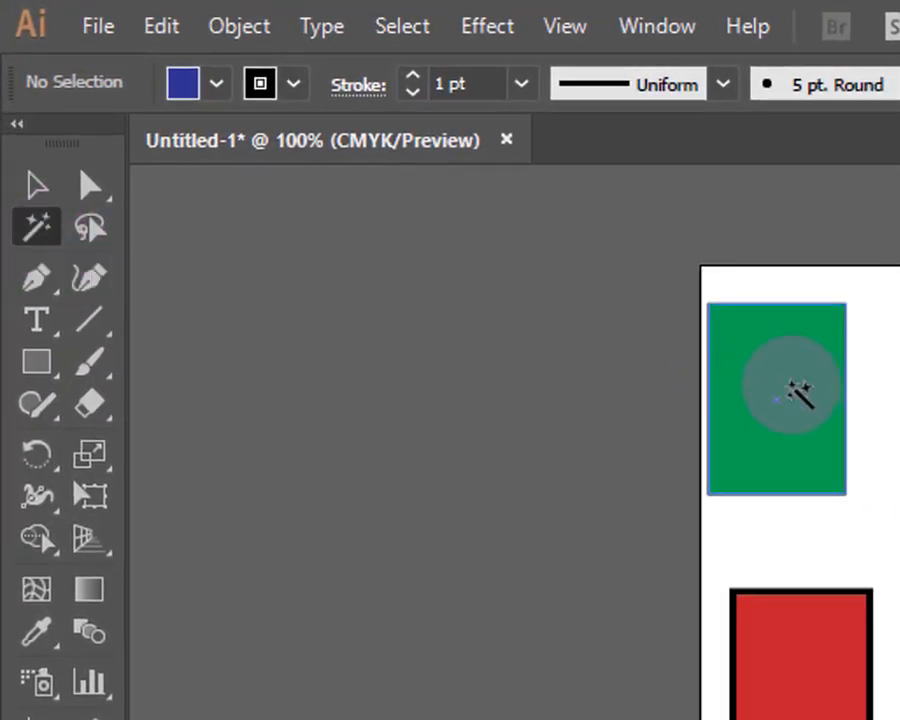
{"action": "left_click", "coordinate": [798, 390]}
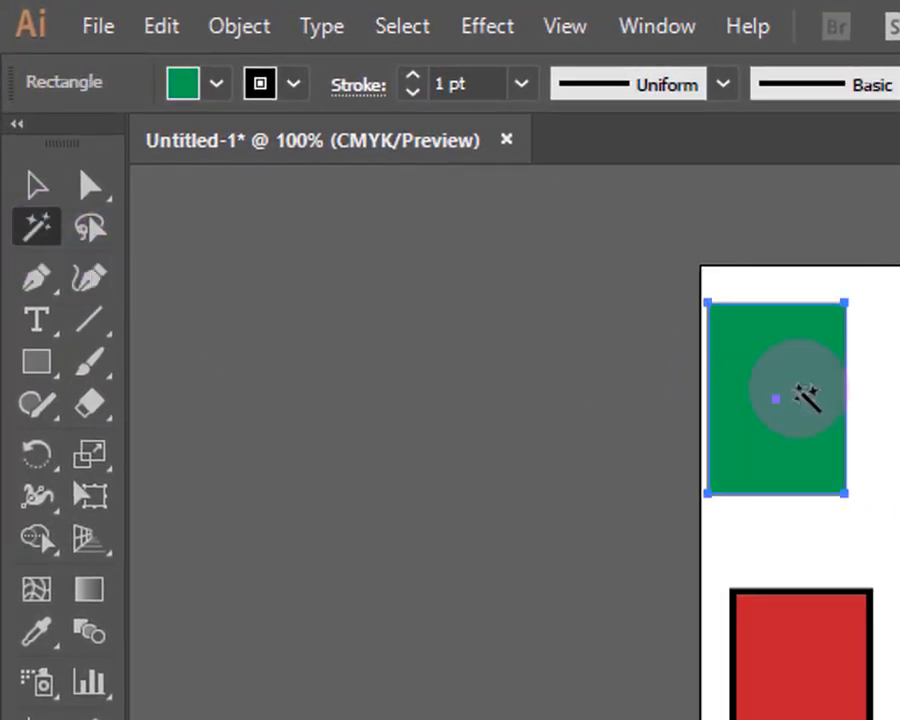
{"action": "left_click", "coordinate": [37, 188]}
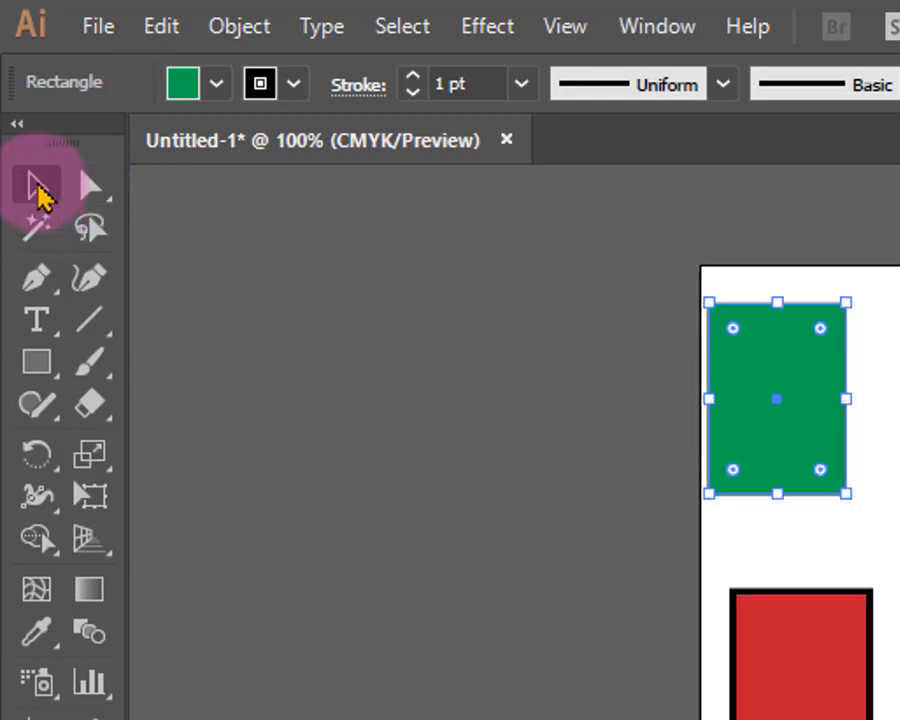
{"action": "left_click", "coordinate": [530, 462]}
Enable Fill Color matching with tolerance 20 for the Magic Wand and select all rectangles with a green fill
{"action": "double_click", "coordinate": [36, 229]}
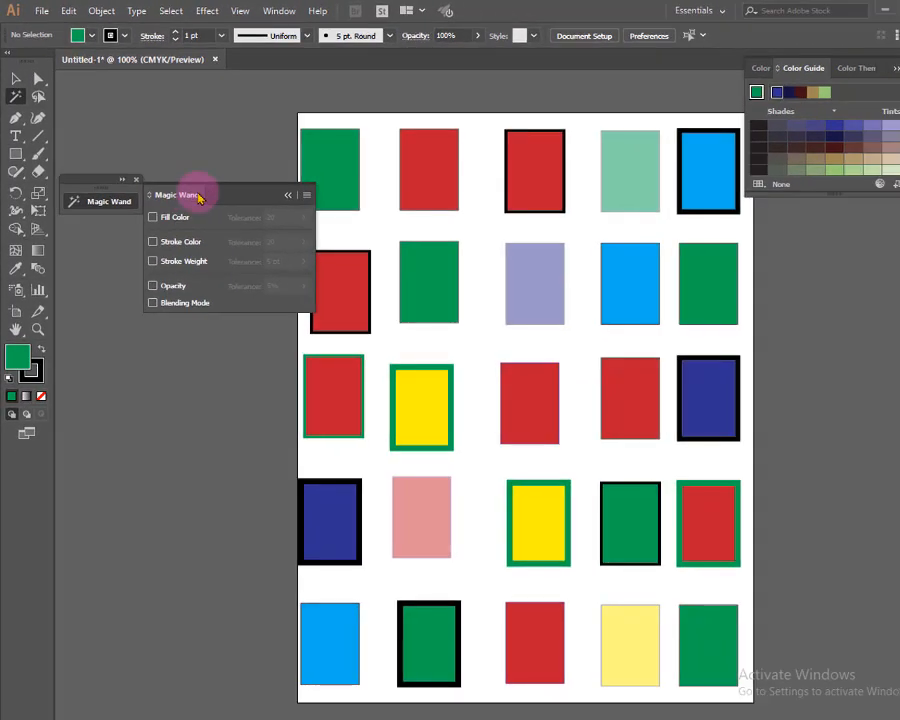
{"action": "left_click", "coordinate": [153, 218]}
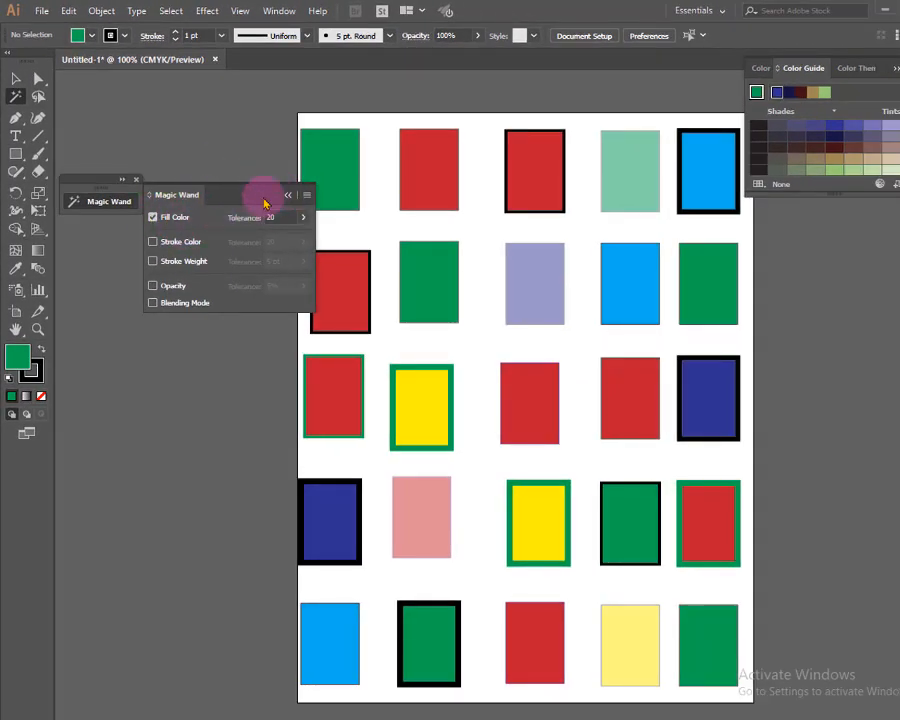
{"action": "left_click_drag", "start_coordinate": [268, 194], "coordinate": [190, 222]}
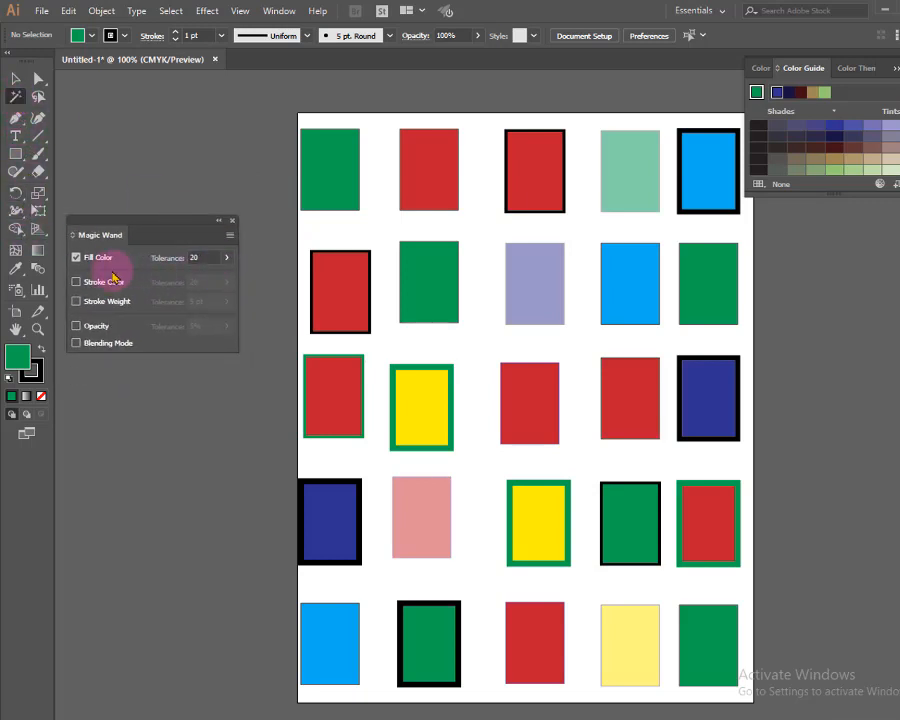
{"action": "left_click", "coordinate": [340, 165]}
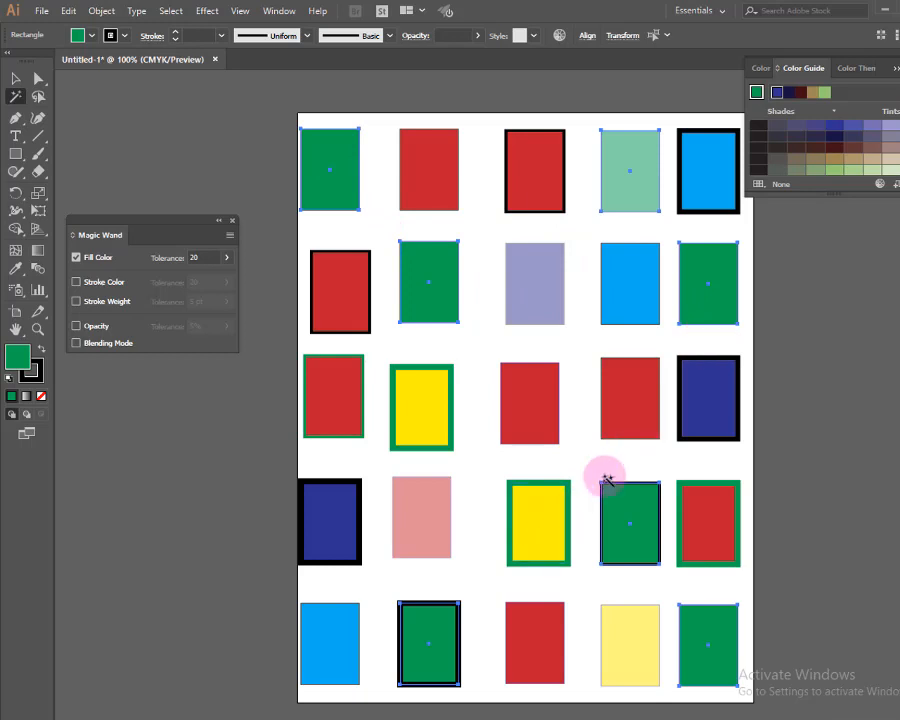
Delete the selected green-filled rectangles and undo the deletion
{"action": "left_click", "coordinate": [15, 78]}
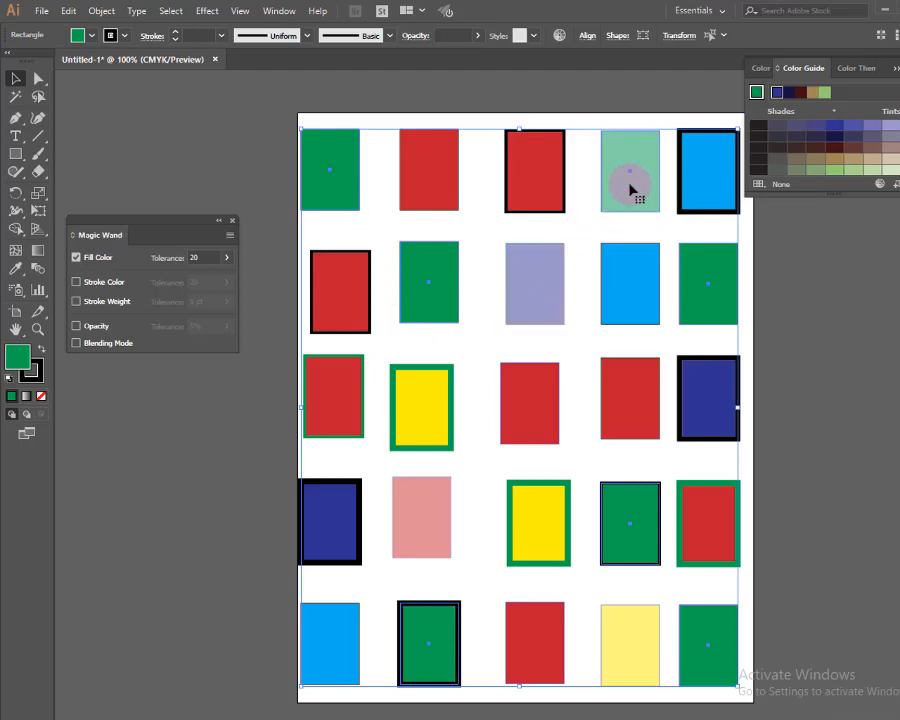
{"action": "left_click", "coordinate": [733, 418], "text": "shift"}
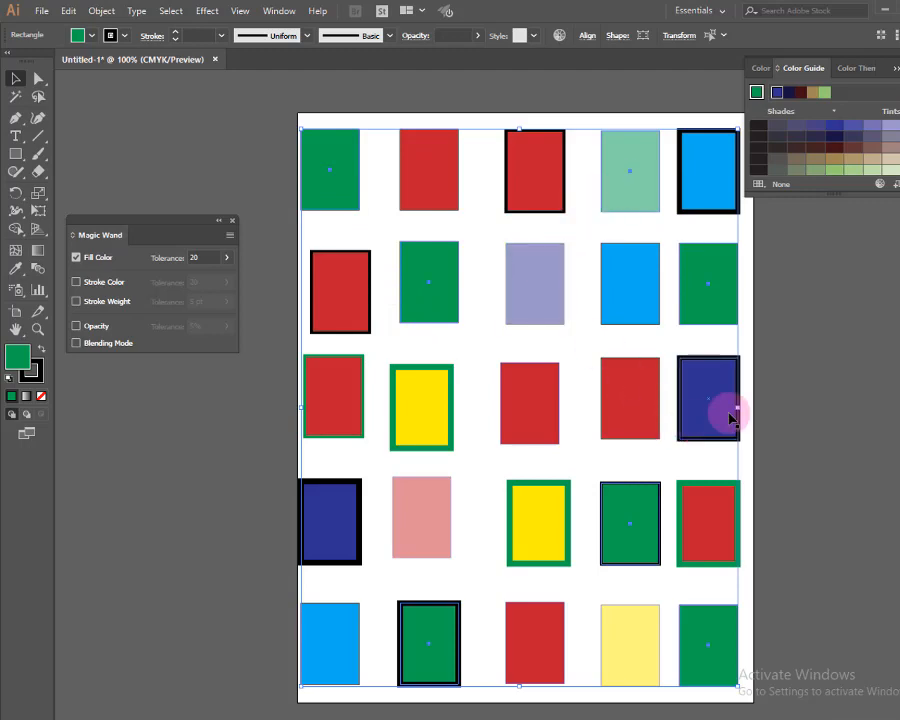
{"action": "key", "text": "Delete"}
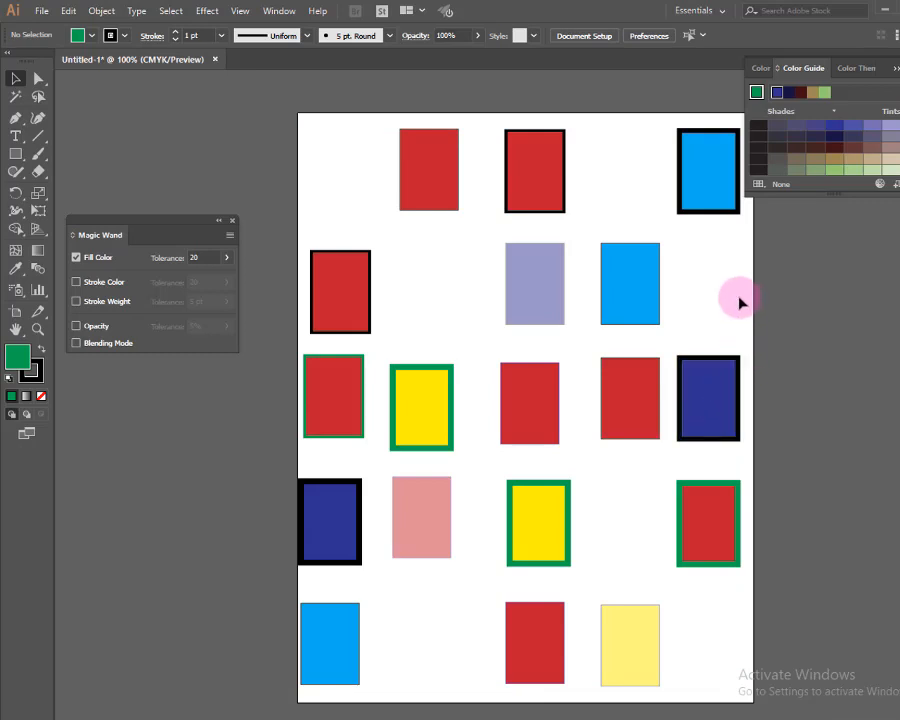
{"action": "key", "text": "ctrl+z"}
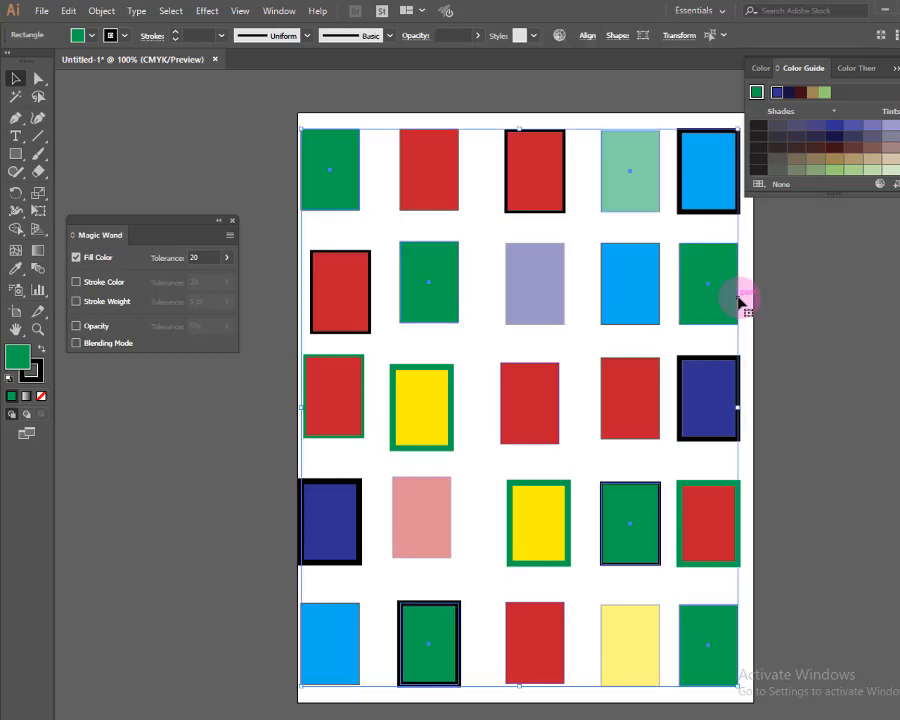
Turn off Fill Color matching for the Magic Wand
{"action": "left_click", "coordinate": [76, 258]}
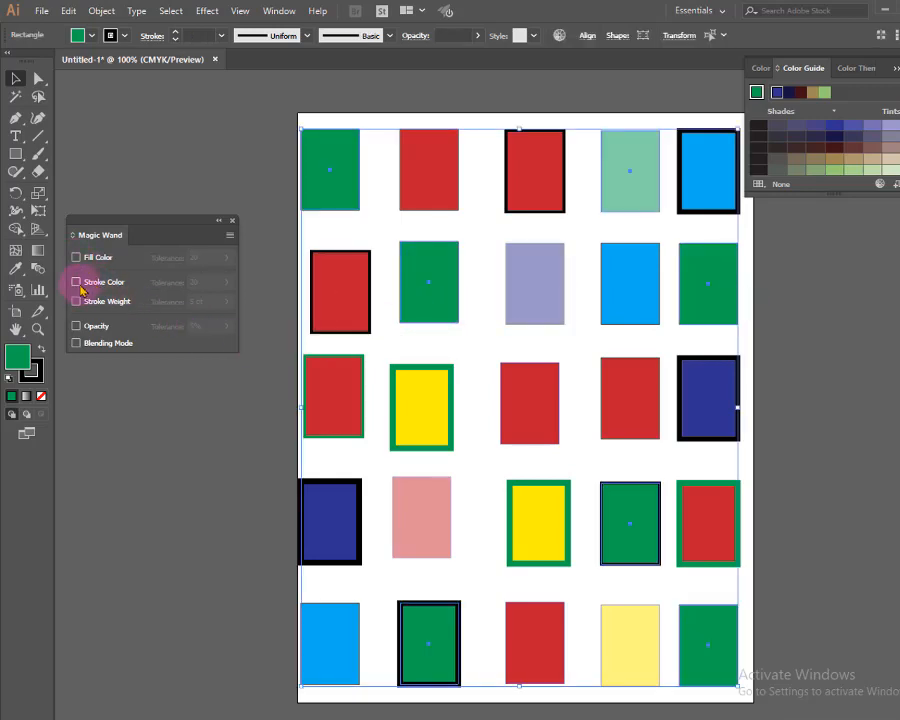
Draw a green rectangle beside the artboard, give it an 8 pt stroke and delete it again
{"action": "left_click", "coordinate": [15, 154]}
{"action": "left_click_drag", "start_coordinate": [150, 408], "coordinate": [228, 503]}
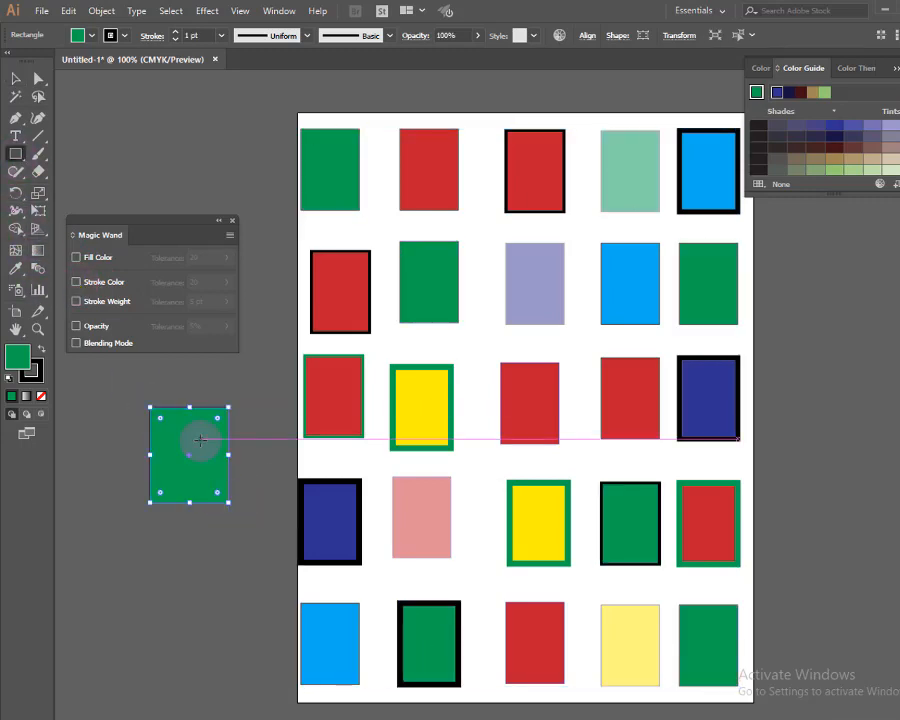
{"action": "left_click", "coordinate": [221, 36]}
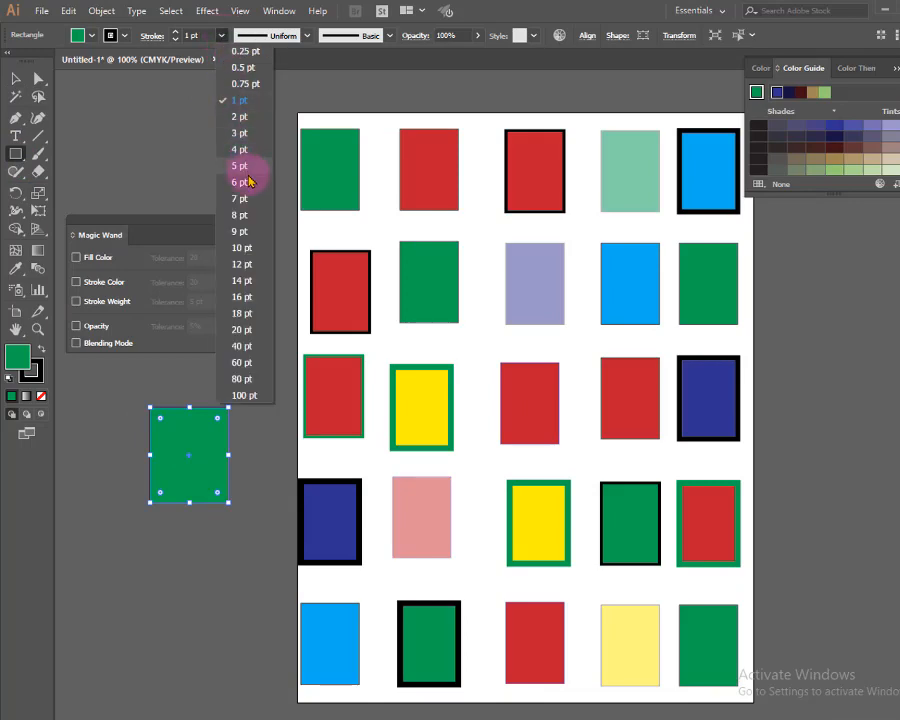
{"action": "left_click", "coordinate": [250, 214]}
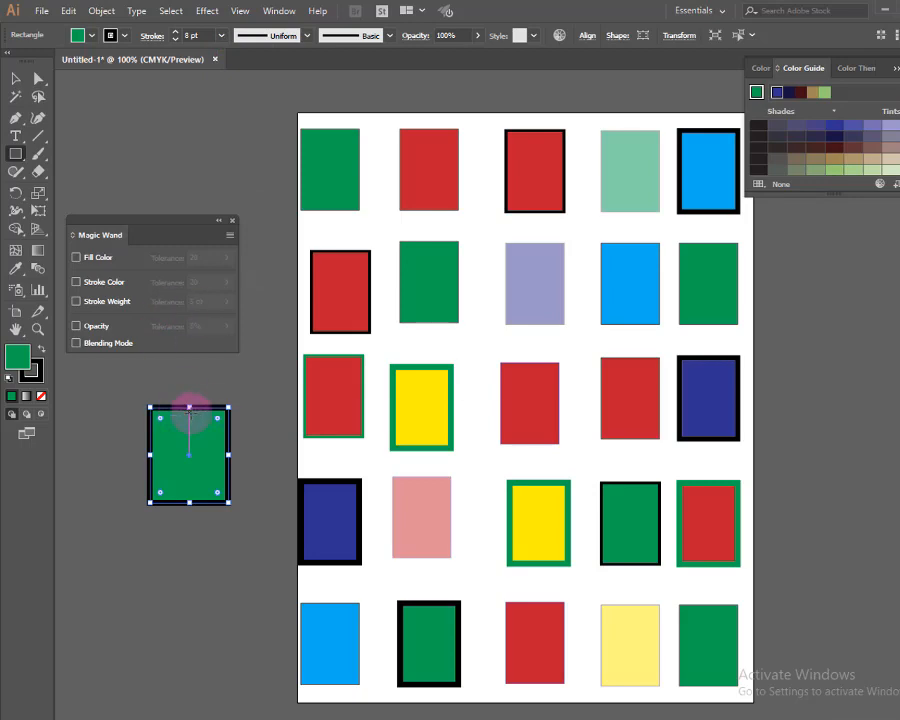
{"action": "left_click", "coordinate": [15, 88]}
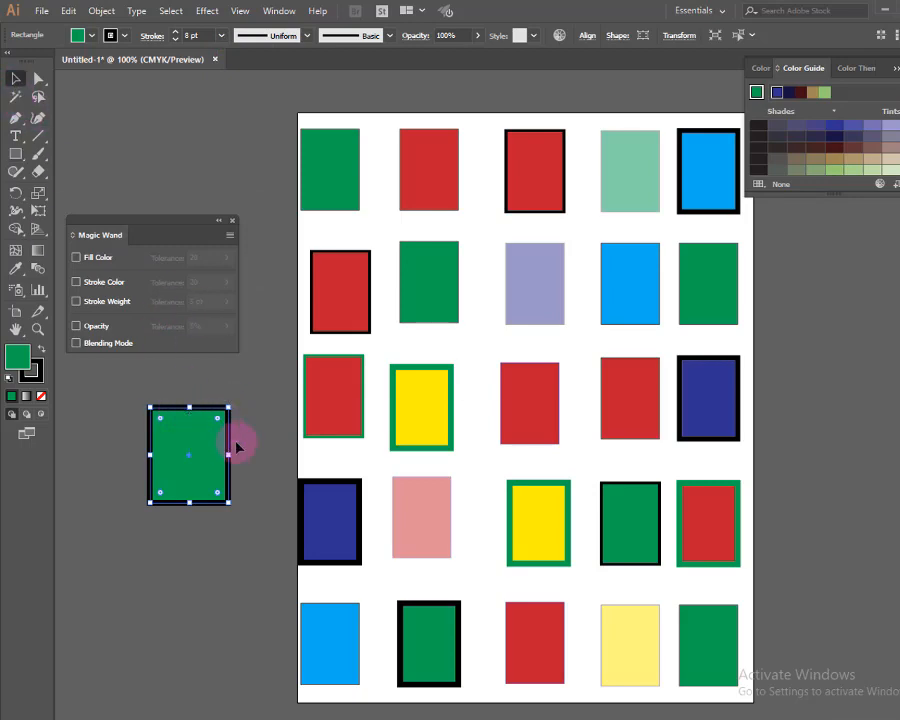
{"action": "key", "text": "Delete"}
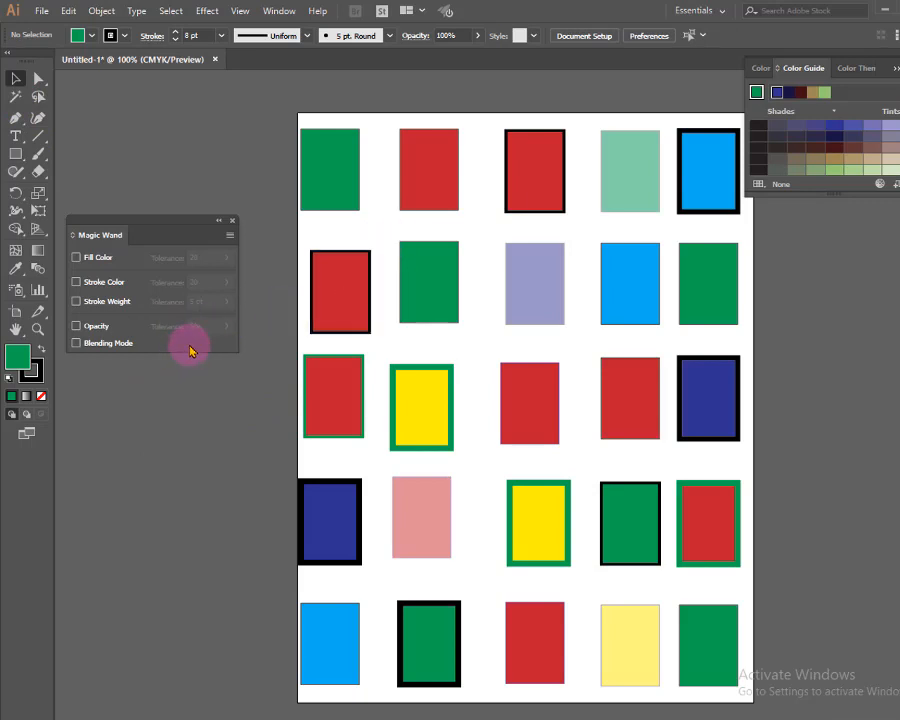
Enable Stroke Color matching with tolerance 20 for the Magic Wand and select all rectangles with a black stroke
{"action": "left_click", "coordinate": [76, 283]}
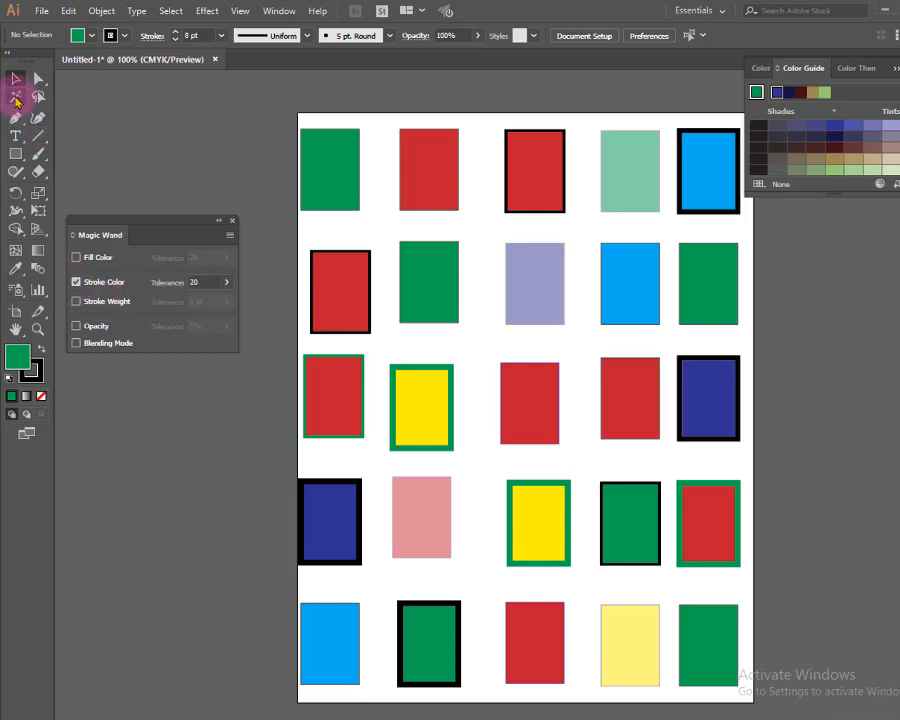
{"action": "left_click", "coordinate": [16, 97]}
{"action": "left_click", "coordinate": [431, 400]}
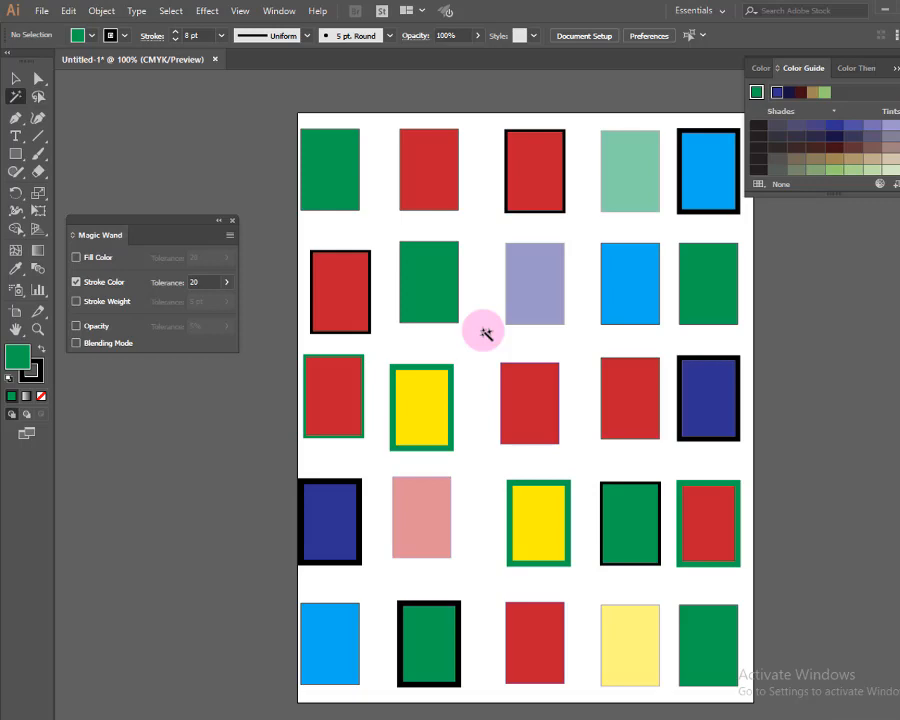
{"action": "left_click", "coordinate": [342, 291]}
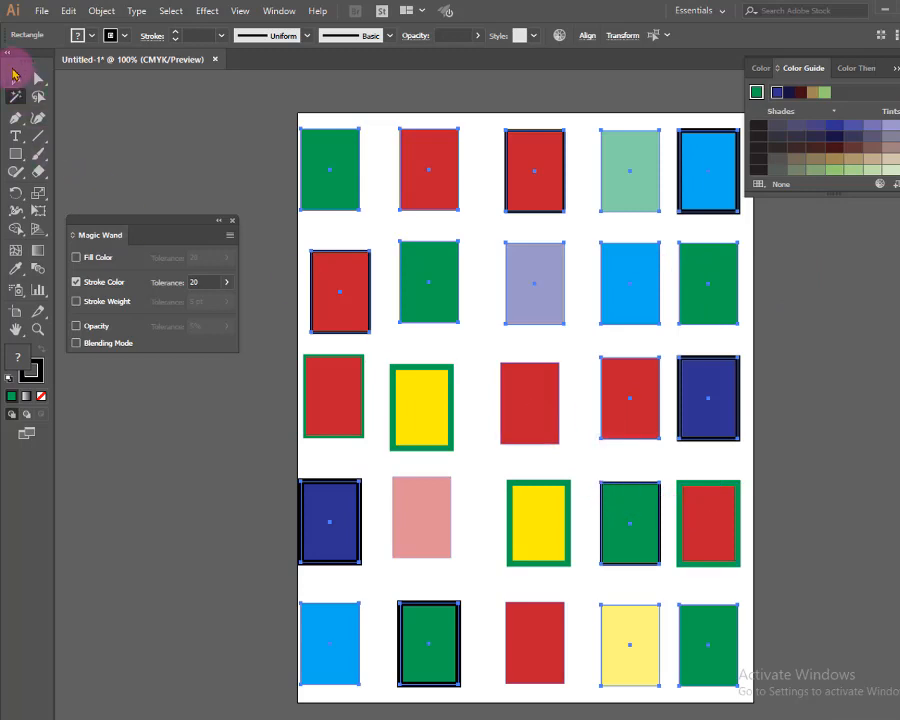
Nudge the selected black-stroked rectangles sideways to the left and back, and delete them
{"action": "left_click", "coordinate": [16, 78]}
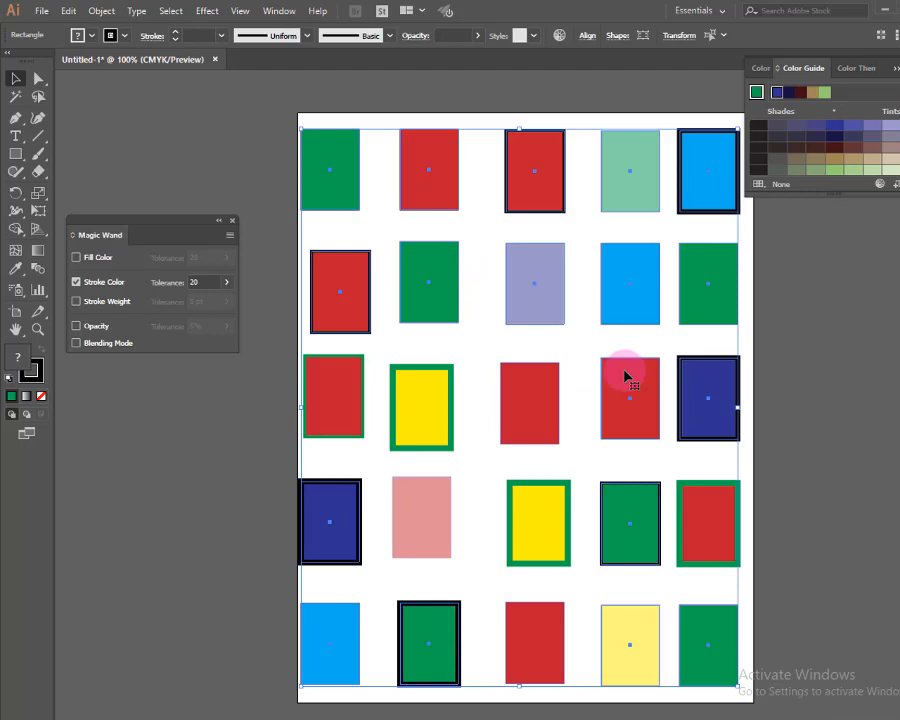
{"action": "key", "text": "Left"}
{"action": "key", "text": "Left"}
{"action": "key", "text": "Left"}
{"action": "key", "text": "Left"}
{"action": "key", "text": "Left"}
{"action": "key", "text": "Left"}
{"action": "key", "text": "Left"}
{"action": "key", "text": "Left"}
{"action": "key", "text": "Left"}
{"action": "key", "text": "Left"}
{"action": "key", "text": "Left"}
{"action": "key", "text": "Left"}
{"action": "key", "text": "Left"}
{"action": "key", "text": "Left"}
{"action": "key", "text": "Left"}
{"action": "key", "text": "Left"}
{"action": "key", "text": "Left"}
{"action": "key", "text": "Left"}
{"action": "key", "text": "Left"}
{"action": "key", "text": "Left"}
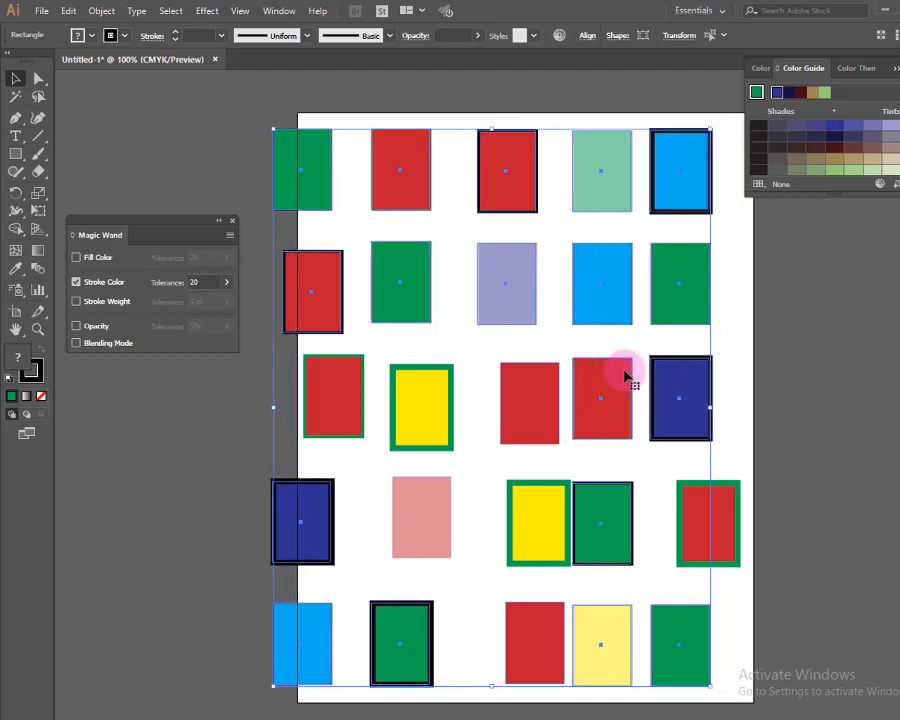
{"action": "key", "text": "Left"}
{"action": "key", "text": "Left"}
{"action": "key", "text": "Left"}
{"action": "key", "text": "Left"}
{"action": "key", "text": "Left"}
{"action": "key", "text": "Left"}
{"action": "key", "text": "Left"}
{"action": "key", "text": "Left"}
{"action": "key", "text": "Left"}
{"action": "key", "text": "Left"}
{"action": "key", "text": "Left"}
{"action": "key", "text": "Left"}
{"action": "key", "text": "Left"}
{"action": "key", "text": "Left"}
{"action": "key", "text": "Left"}
{"action": "key", "text": "Left"}
{"action": "key", "text": "Left"}
{"action": "key", "text": "Left"}
{"action": "key", "text": "Left"}
{"action": "key", "text": "Left"}
{"action": "key", "text": "Right"}
{"action": "key", "text": "Right"}
{"action": "key", "text": "Right"}
{"action": "key", "text": "Right"}
{"action": "key", "text": "Right"}
{"action": "key", "text": "Right"}
{"action": "key", "text": "Right"}
{"action": "key", "text": "Right"}
{"action": "key", "text": "Right"}
{"action": "key", "text": "Right"}
{"action": "key", "text": "Right"}
{"action": "key", "text": "Right"}
{"action": "key", "text": "Right"}
{"action": "key", "text": "Right"}
{"action": "key", "text": "Right"}
{"action": "key", "text": "Right"}
{"action": "key", "text": "Right"}
{"action": "key", "text": "Right"}
{"action": "key", "text": "Right"}
{"action": "key", "text": "Right"}
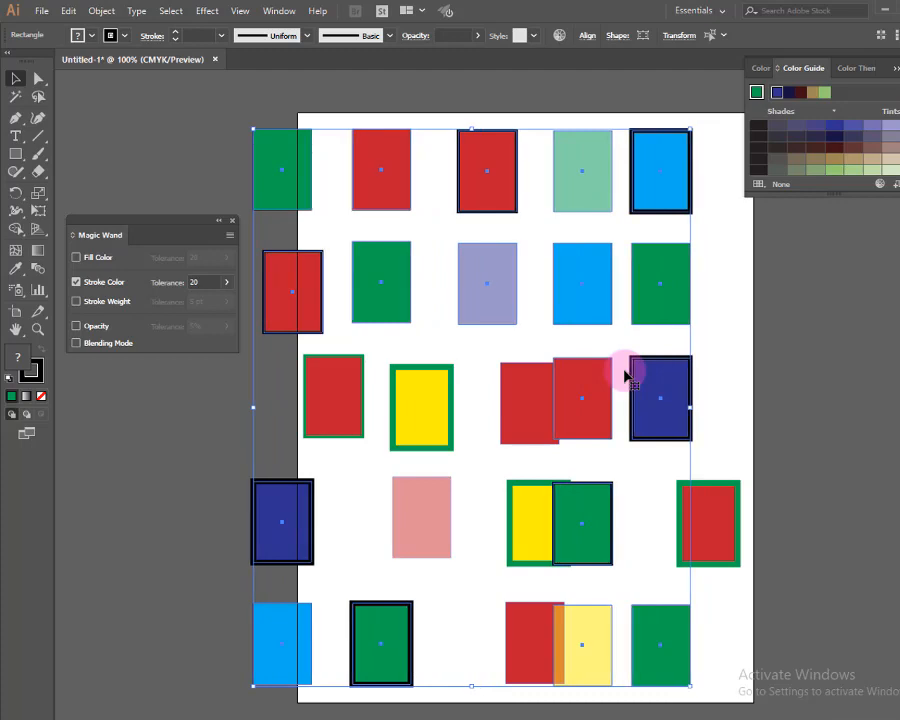
{"action": "key", "text": "Right"}
{"action": "key", "text": "Right"}
{"action": "key", "text": "Right"}
{"action": "key", "text": "Right"}
{"action": "key", "text": "Right"}
{"action": "key", "text": "Right"}
{"action": "key", "text": "Right"}
{"action": "key", "text": "Right"}
{"action": "key", "text": "Right"}
{"action": "key", "text": "Right"}
{"action": "key", "text": "Right"}
{"action": "key", "text": "Right"}
{"action": "key", "text": "Right"}
{"action": "key", "text": "Right"}
{"action": "key", "text": "Right"}
{"action": "key", "text": "Right"}
{"action": "key", "text": "Right"}
{"action": "key", "text": "Right"}
{"action": "key", "text": "Right"}
{"action": "key", "text": "Right"}
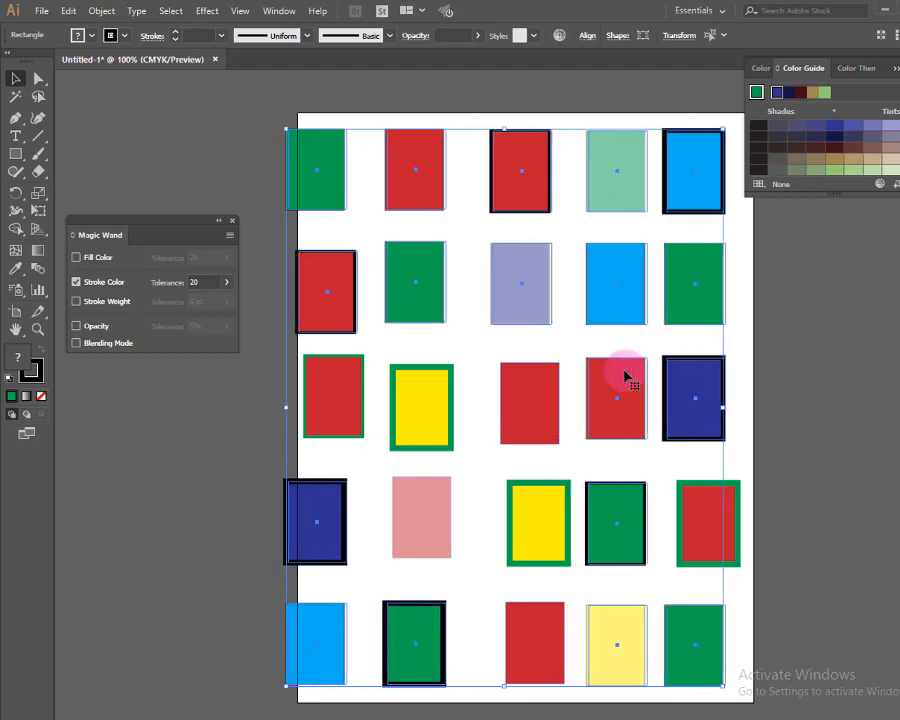
{"action": "key", "text": "Right"}
{"action": "key", "text": "Right"}
{"action": "key", "text": "Right"}
{"action": "key", "text": "Right"}
{"action": "key", "text": "Right"}
{"action": "key", "text": "Right"}
{"action": "key", "text": "Right"}
{"action": "key", "text": "Right"}
{"action": "key", "text": "Right"}
{"action": "key", "text": "Right"}
{"action": "key", "text": "Right"}
{"action": "key", "text": "Right"}
{"action": "key", "text": "Right"}
{"action": "key", "text": "Right"}
{"action": "key", "text": "Right"}
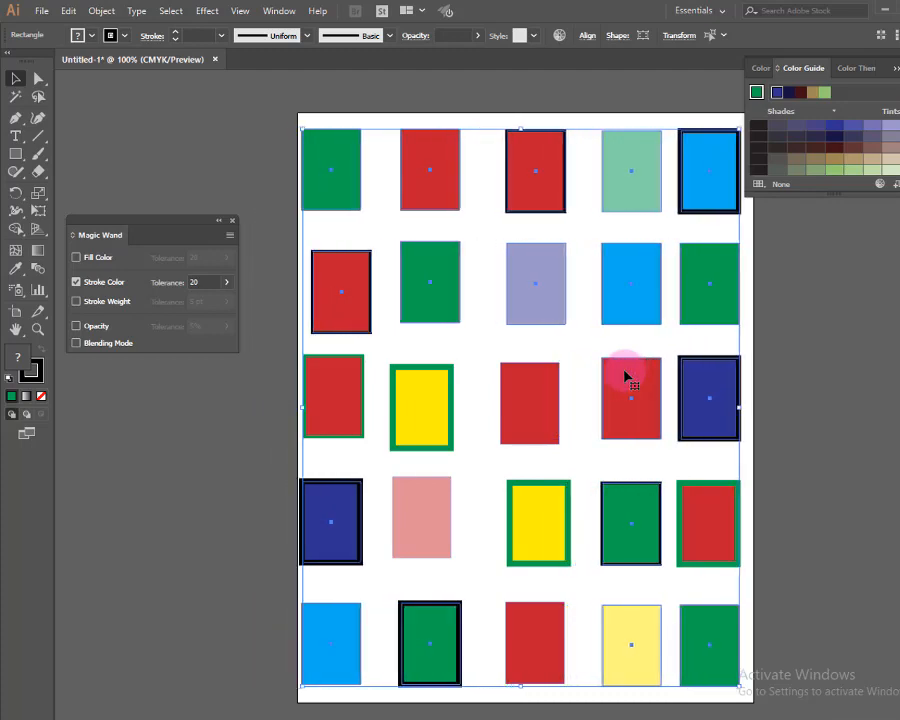
{"action": "key", "text": "Delete"}
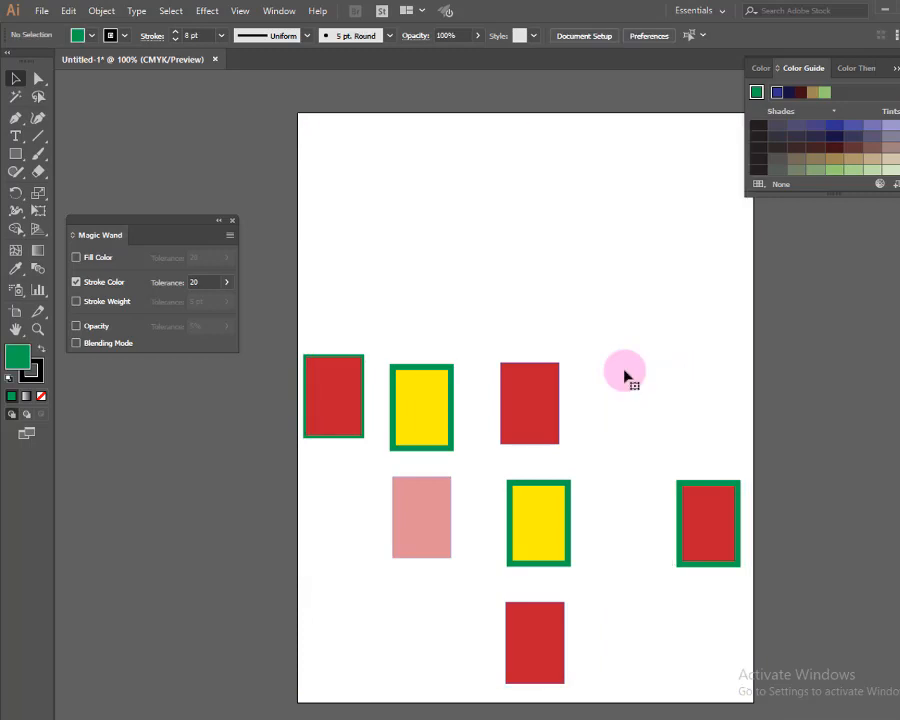
Examine the stroke color at the corner of the thin-stroked red rectangle in the middle row at high magnification
{"action": "left_click", "coordinate": [552, 383], "text": "ctrl"}
{"action": "left_click", "coordinate": [534, 368], "text": "ctrl"}
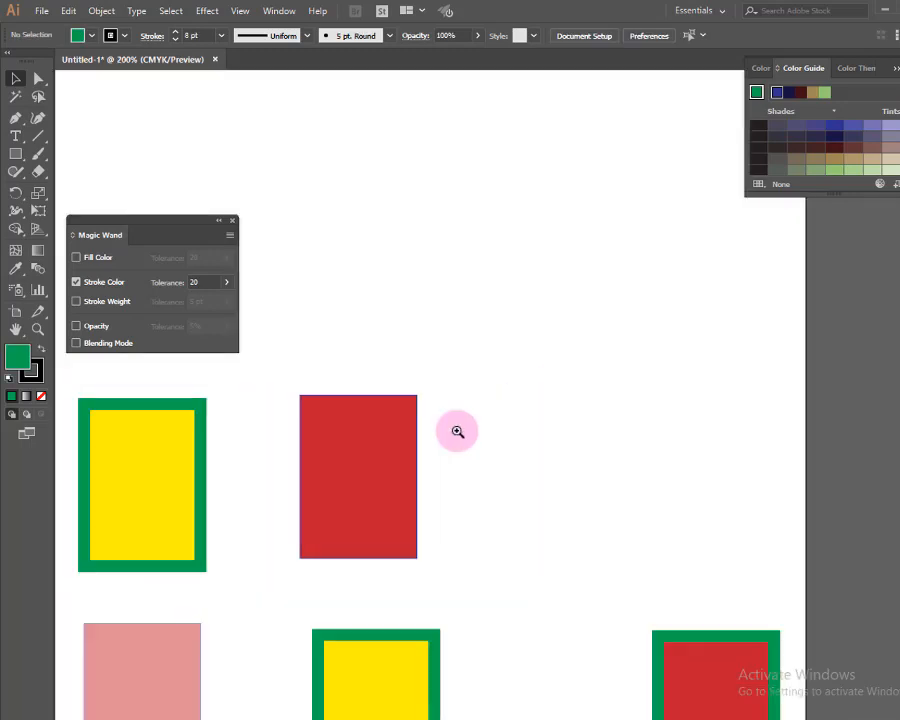
{"action": "left_click", "coordinate": [456, 431], "text": "ctrl"}
{"action": "left_click", "coordinate": [390, 436], "text": "ctrl"}
{"action": "left_click", "coordinate": [515, 365], "text": "ctrl"}
{"action": "left_click", "coordinate": [518, 365], "text": "ctrl"}
{"action": "left_click", "coordinate": [610, 334], "text": "ctrl"}
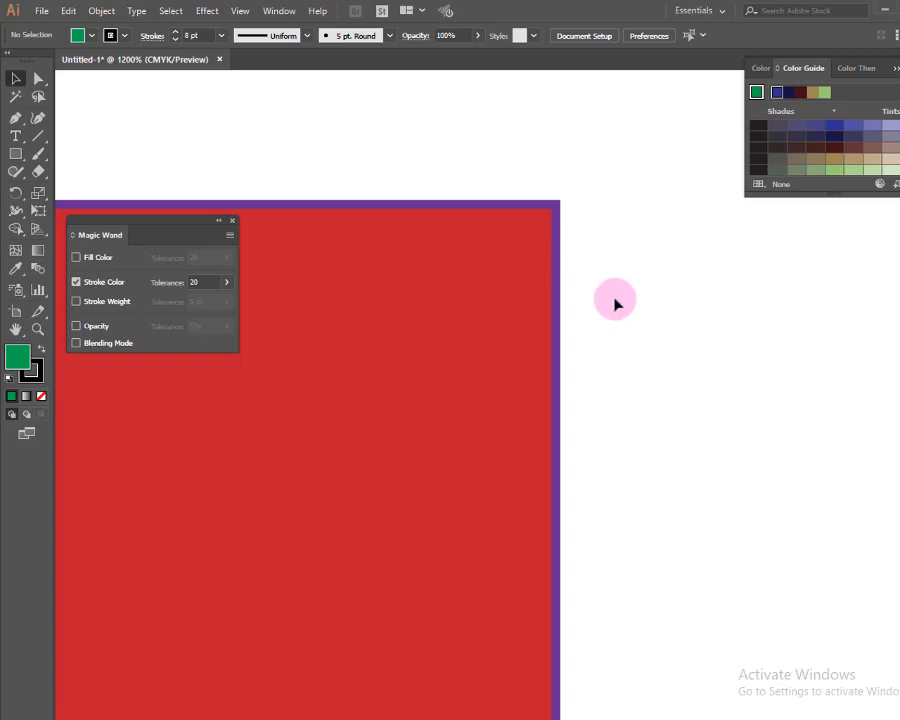
{"action": "key", "text": "ctrl+1"}
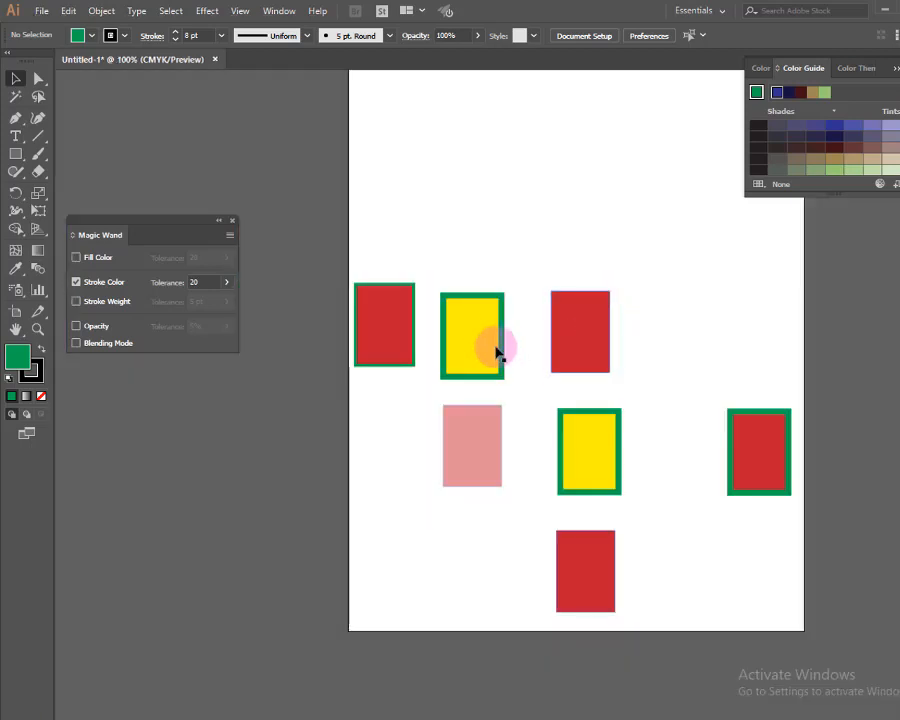
Bring back the removed black-stroked rectangles on the artboard
{"action": "left_click", "coordinate": [504, 424]}
{"action": "left_click", "coordinate": [666, 400]}
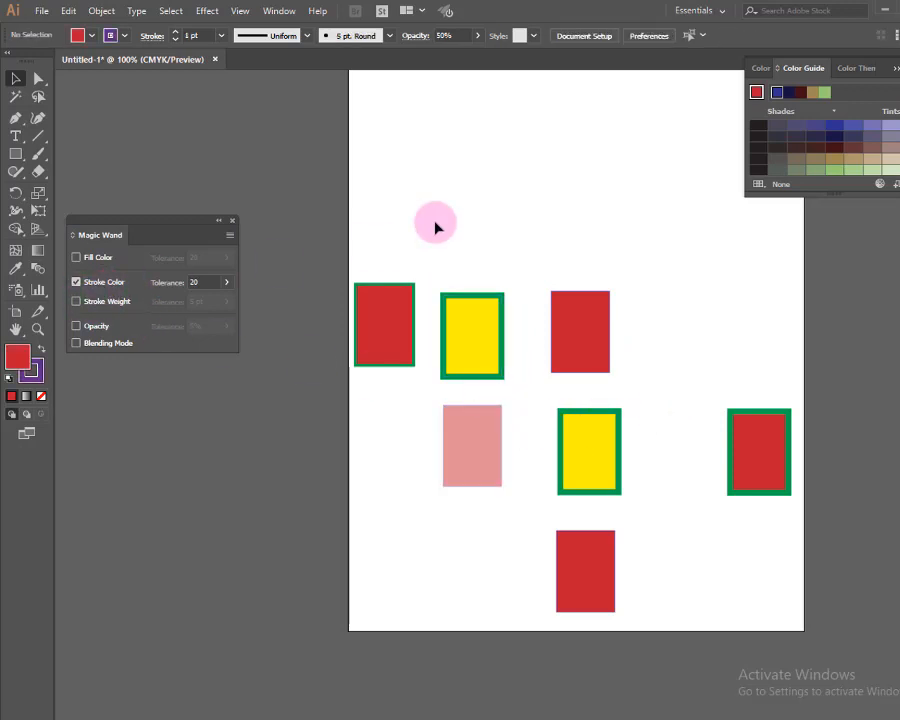
{"action": "key", "text": "ctrl+alt+3"}
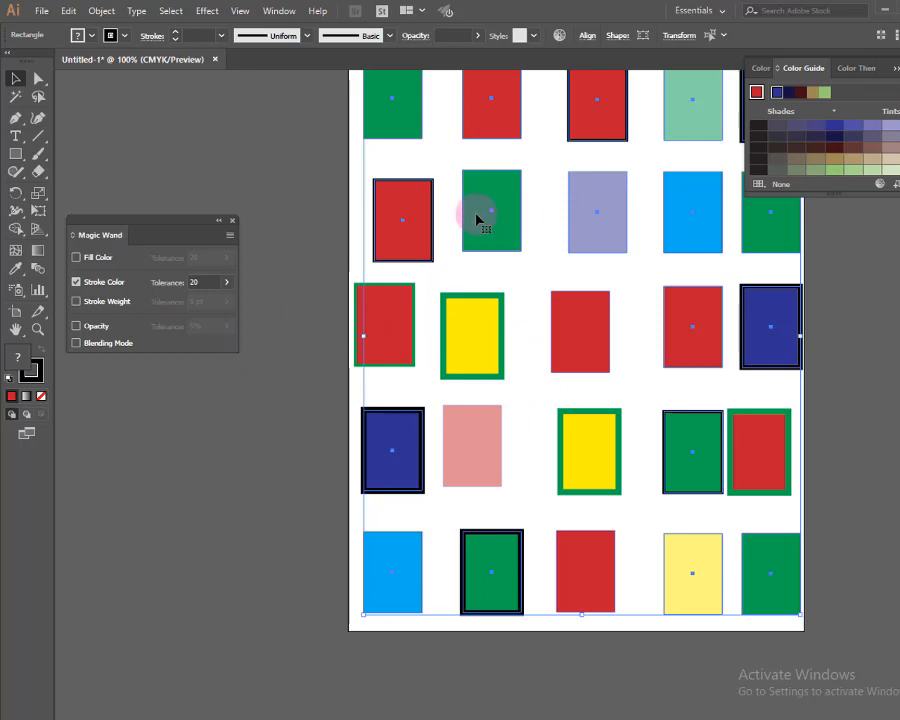
{"action": "scroll", "coordinate": [540, 412], "scroll_direction": "up", "scroll_amount": 2}
{"action": "scroll", "coordinate": [540, 412], "scroll_direction": "up", "scroll_amount": 3}
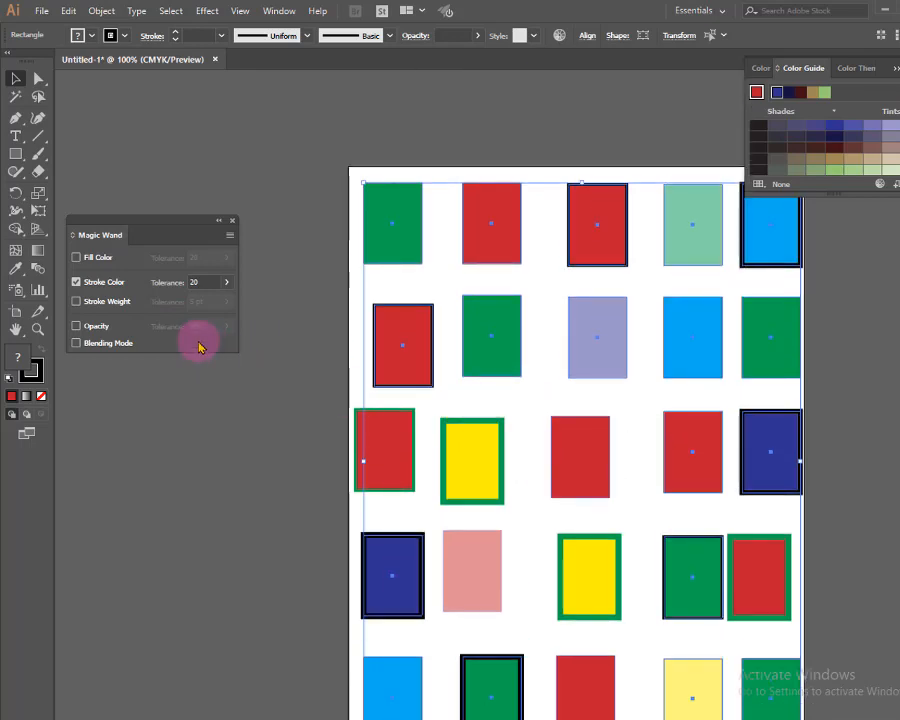
Switch the Magic Wand from Stroke Color to Stroke Weight matching with tolerance 5 pt and select all thick-stroked rectangles
{"action": "left_click", "coordinate": [75, 282]}
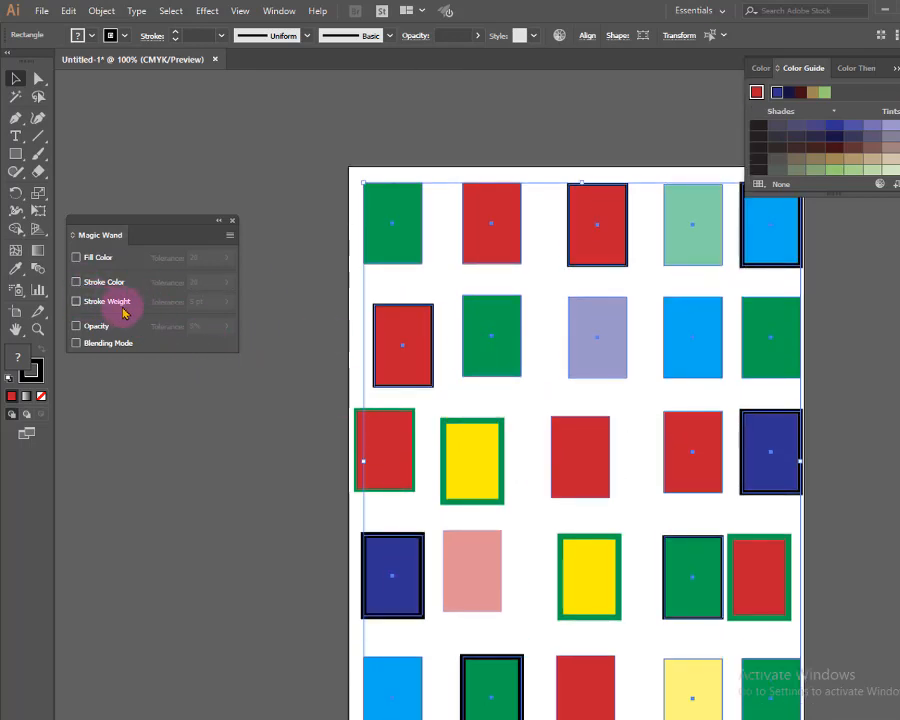
{"action": "left_click", "coordinate": [75, 301]}
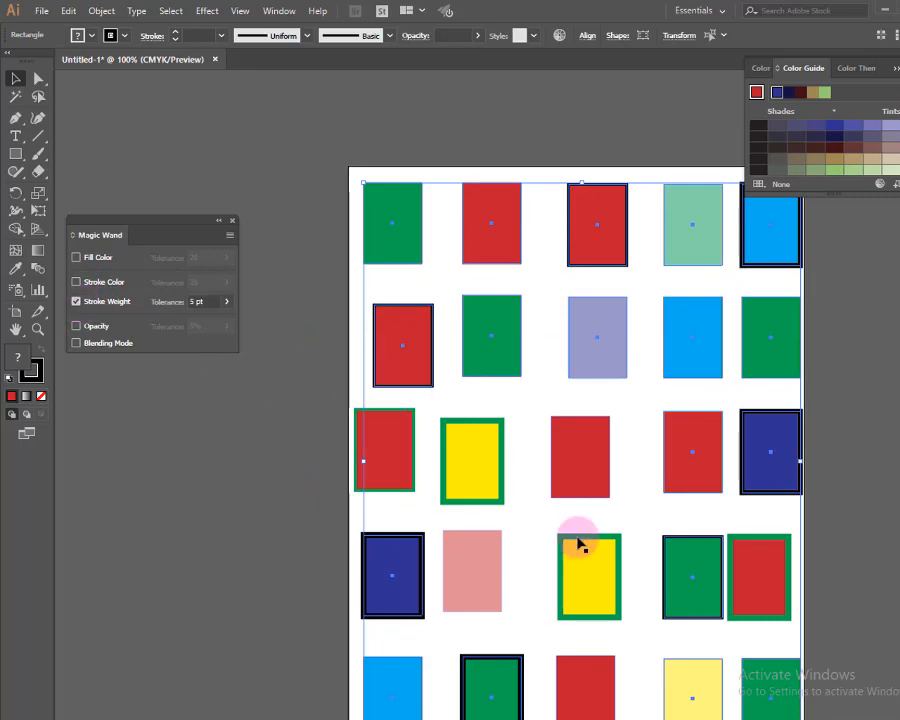
{"action": "scroll", "coordinate": [730, 540], "scroll_direction": "down", "scroll_amount": 2}
{"action": "scroll", "coordinate": [700, 510], "scroll_direction": "up", "scroll_amount": 1}
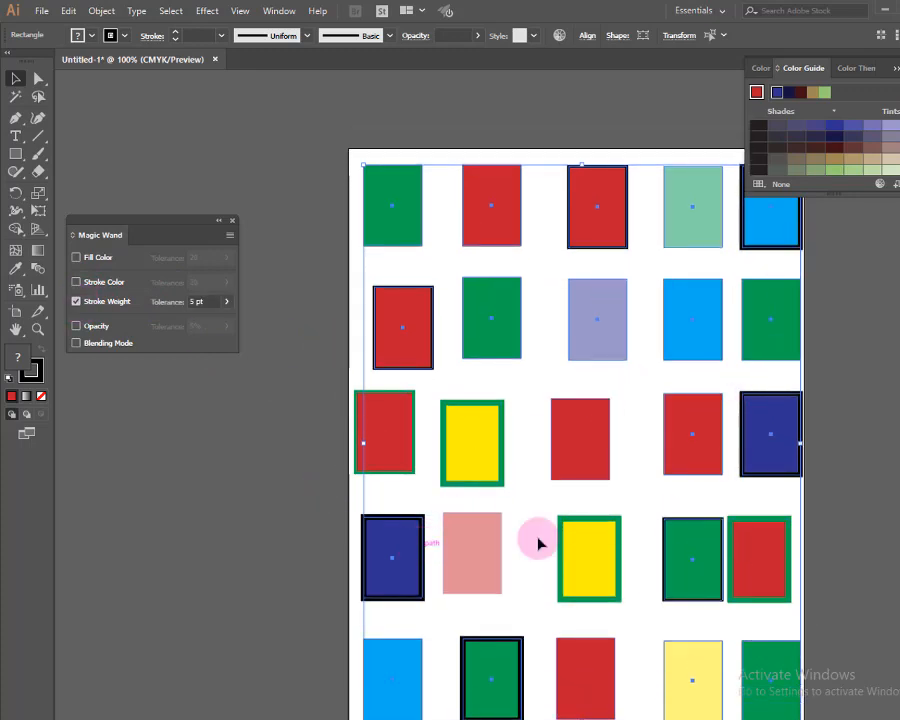
{"action": "scroll", "coordinate": [759, 502], "scroll_direction": "down", "scroll_amount": 2}
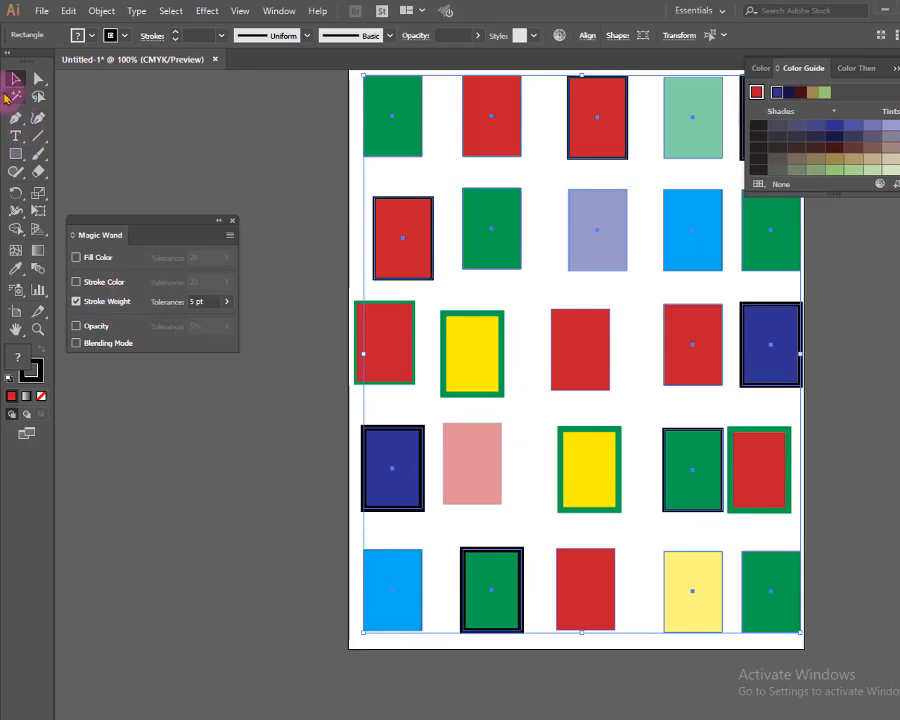
{"action": "left_click", "coordinate": [14, 99]}
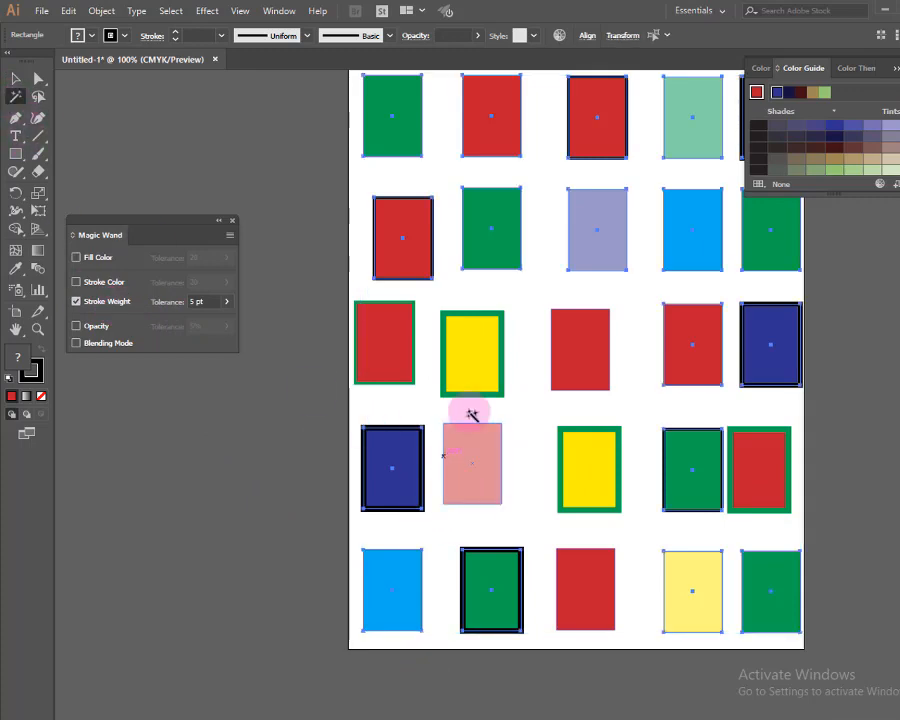
{"action": "left_click", "coordinate": [587, 472]}
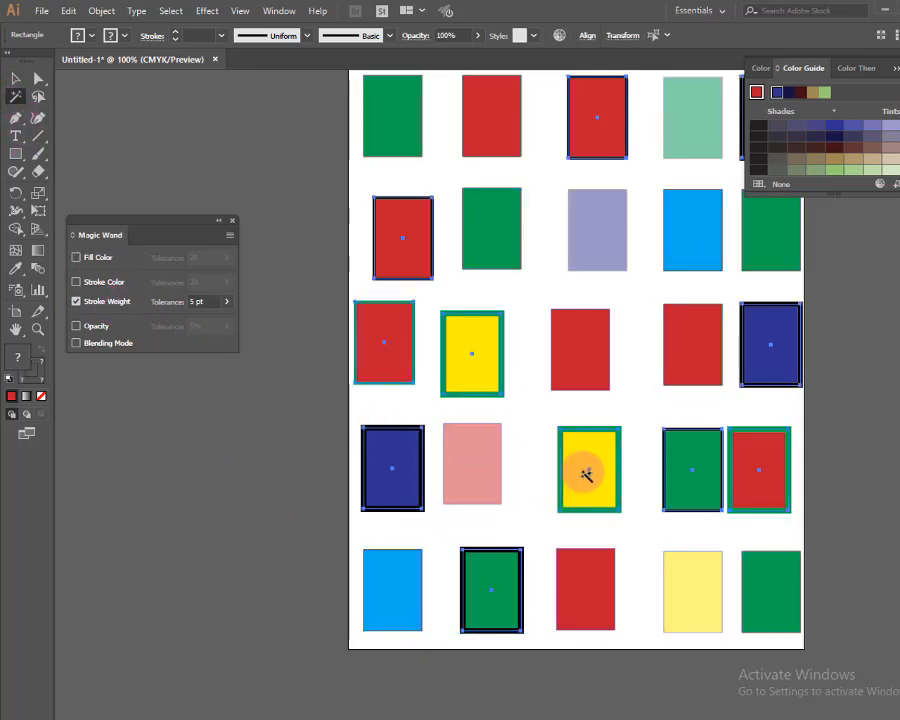
Delete and restore the selected thick-stroked rectangles, and turn off Stroke Weight matching for the Magic Wand
{"action": "left_click", "coordinate": [16, 78]}
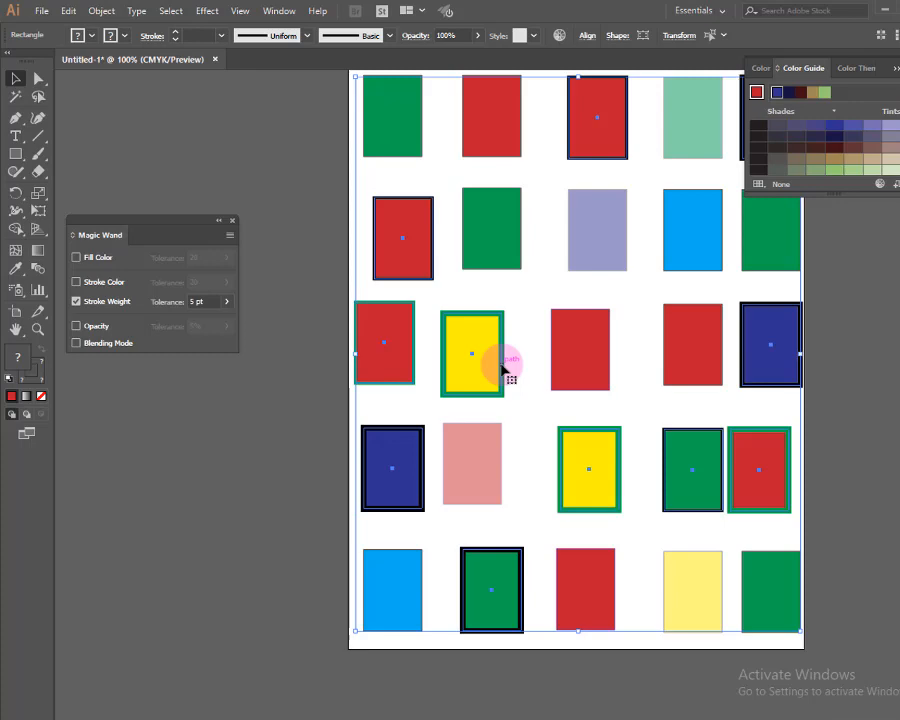
{"action": "key", "text": "Delete"}
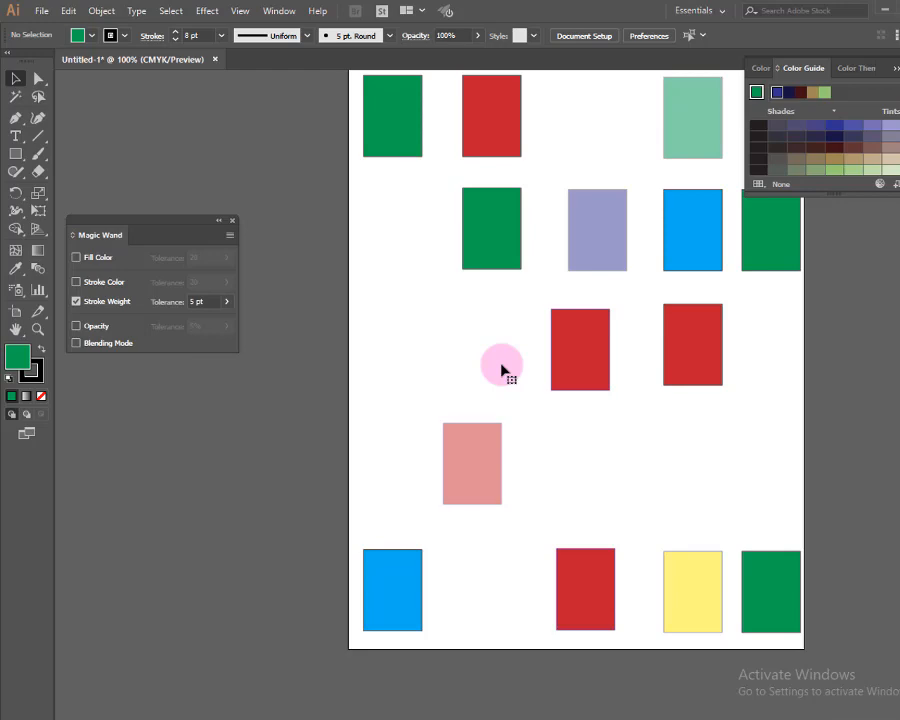
{"action": "key", "text": "ctrl+z"}
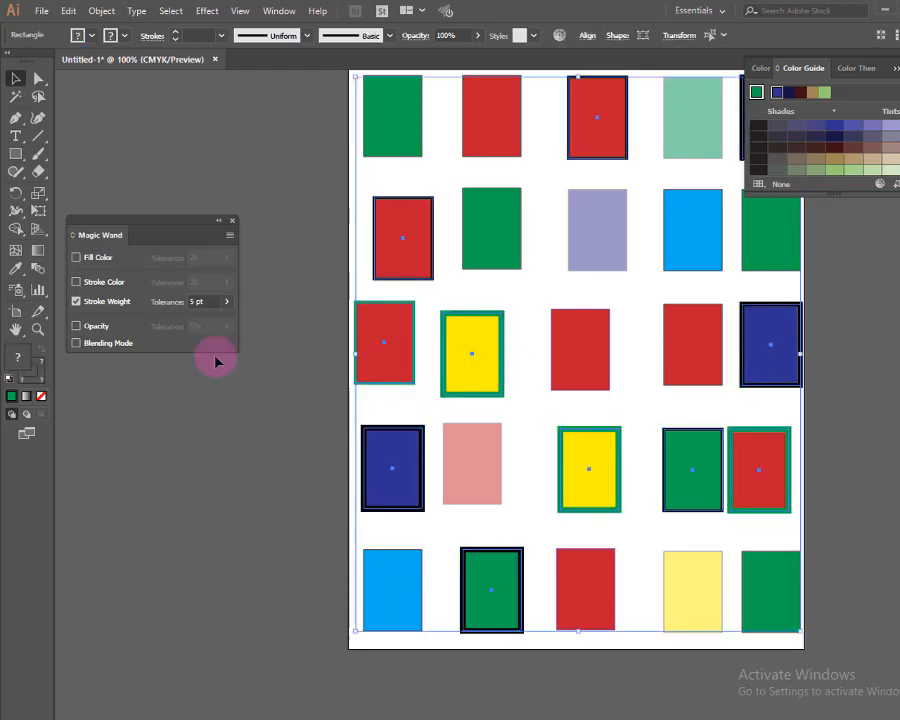
{"action": "left_click", "coordinate": [76, 301]}
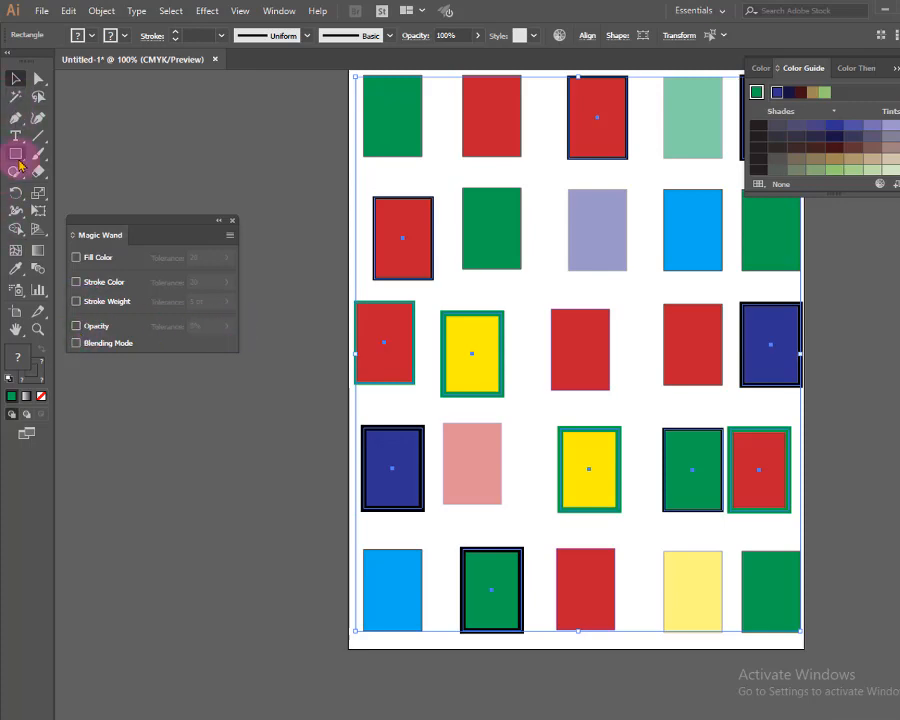
Draw a five-pointed star beside the artboard, below the Magic Wand settings, and fill it with bright red
{"action": "left_click_drag", "start_coordinate": [19, 155], "coordinate": [76, 225]}
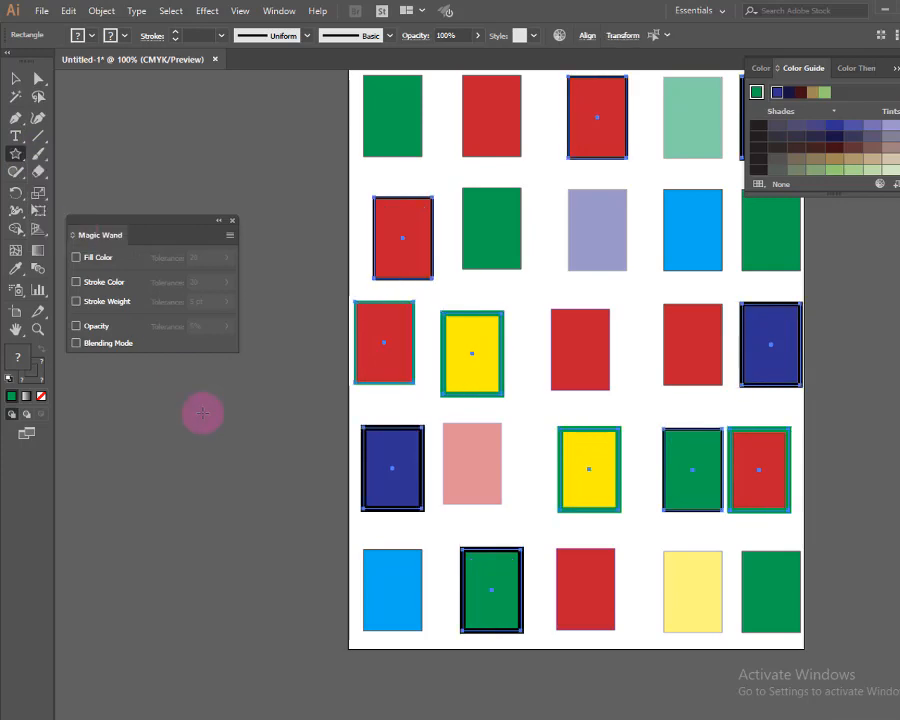
{"action": "mouse_move", "coordinate": [196, 410]}
{"action": "left_mouse_down"}
{"action": "mouse_move", "coordinate": [237, 506]}
{"action": "mouse_move", "coordinate": [205, 468]}
{"action": "mouse_move", "coordinate": [217, 470]}
{"action": "mouse_move", "coordinate": [223, 432]}
{"action": "mouse_move", "coordinate": [243, 446]}
{"action": "left_mouse_up"}
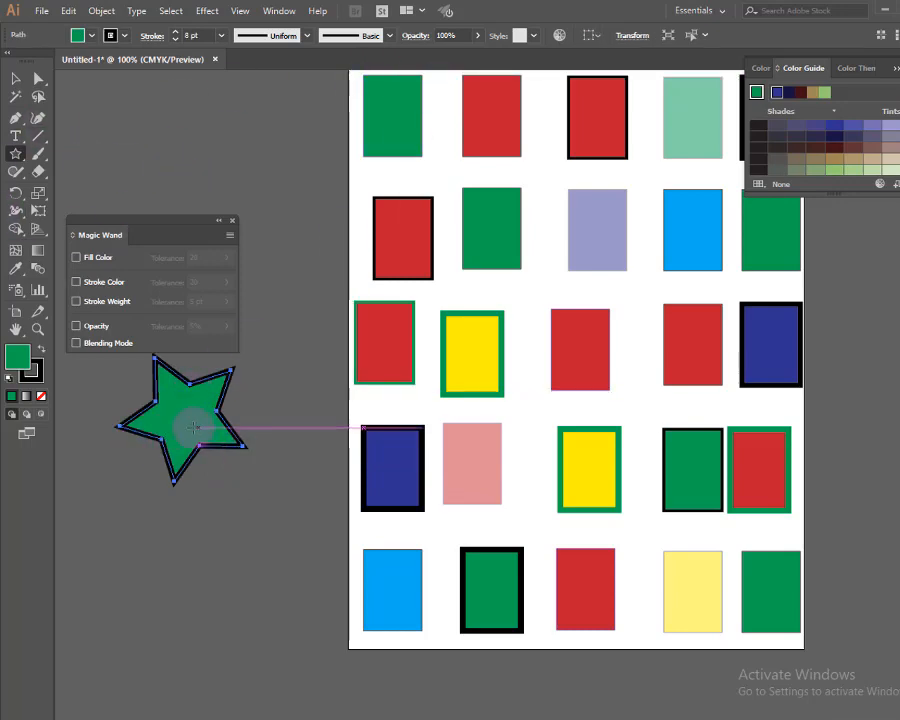
{"action": "left_click", "coordinate": [16, 78]}
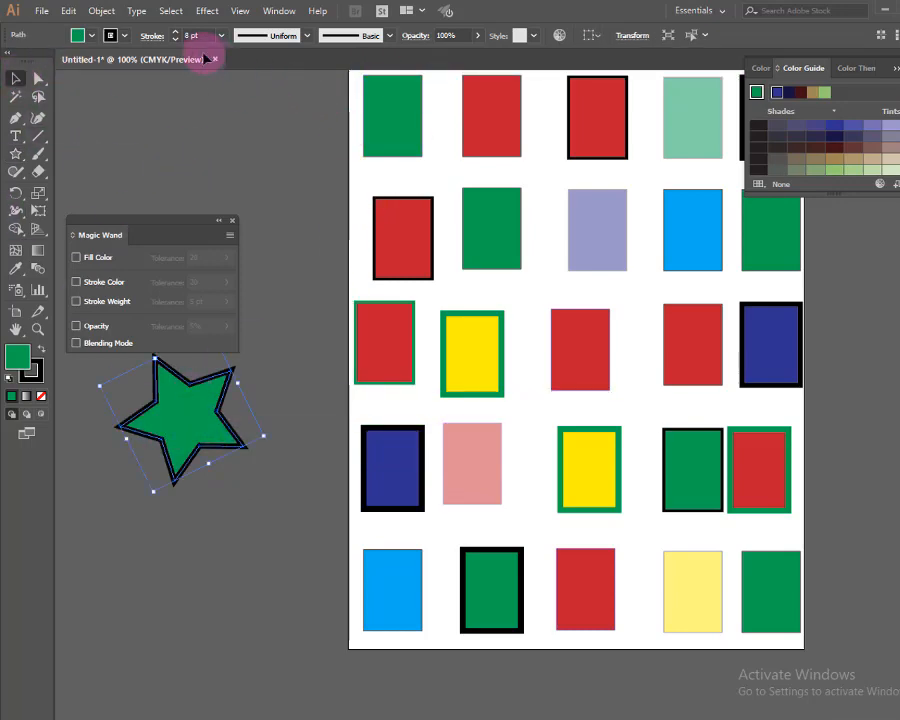
{"action": "left_click", "coordinate": [77, 35]}
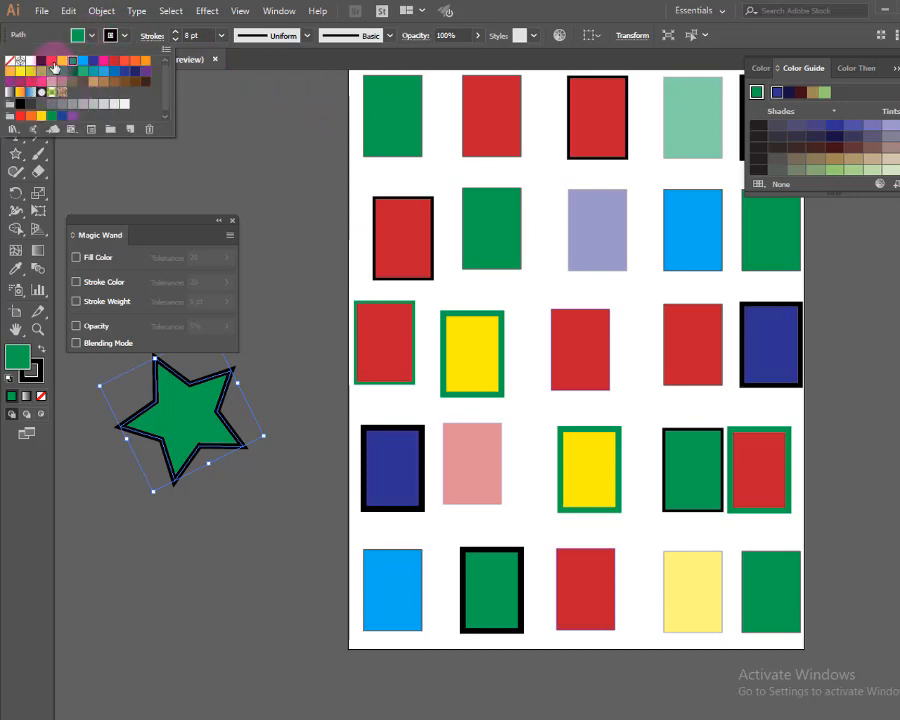
{"action": "left_click", "coordinate": [51, 60]}
{"action": "left_click", "coordinate": [260, 334]}
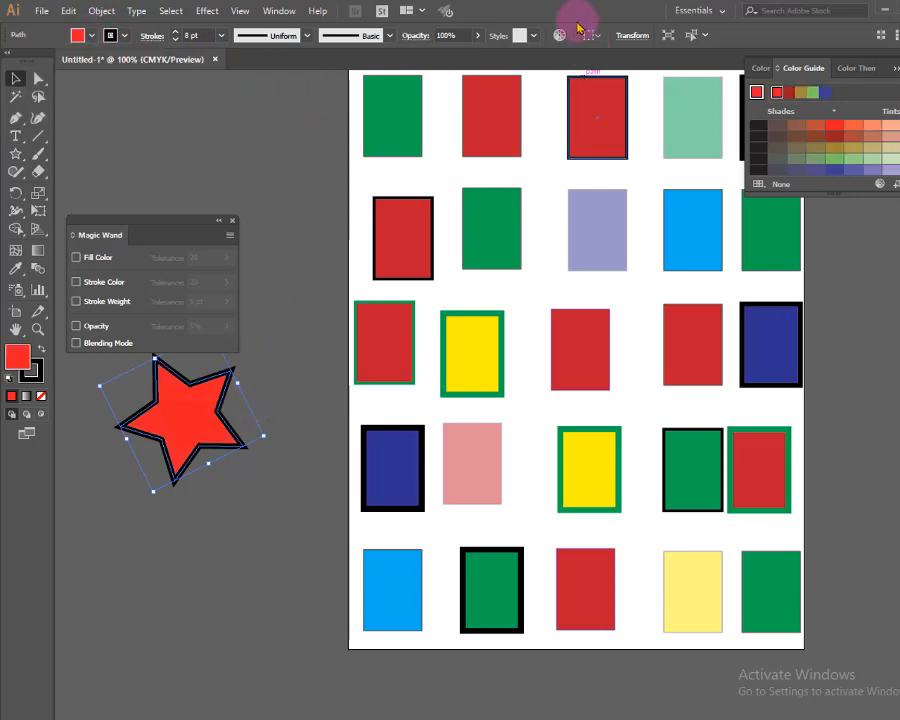
Lower the star's opacity to 15% and deselect it
{"action": "left_click", "coordinate": [477, 37]}
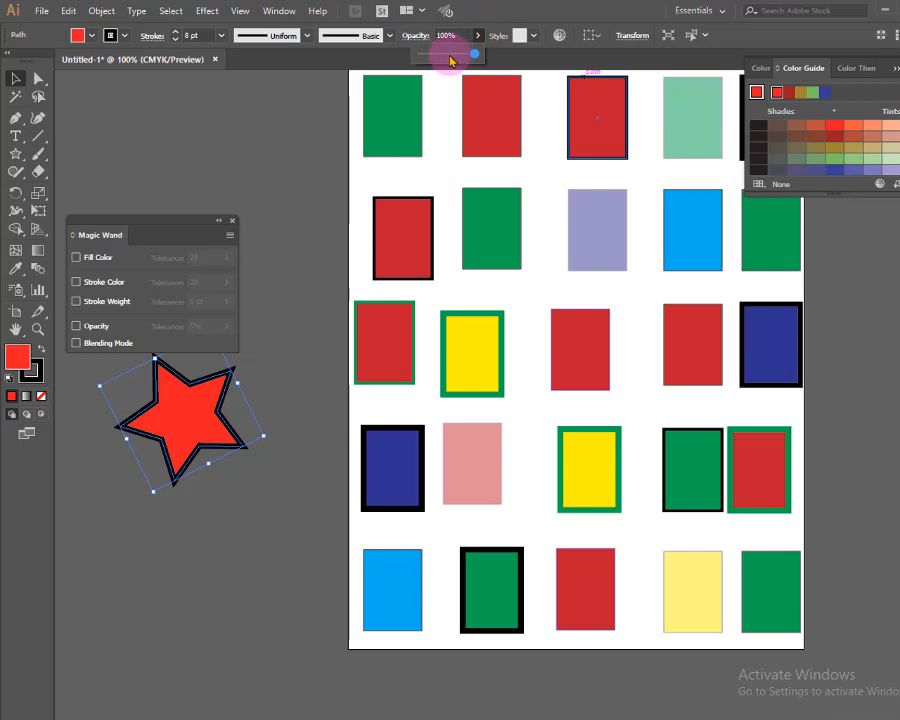
{"action": "left_click", "coordinate": [450, 55]}
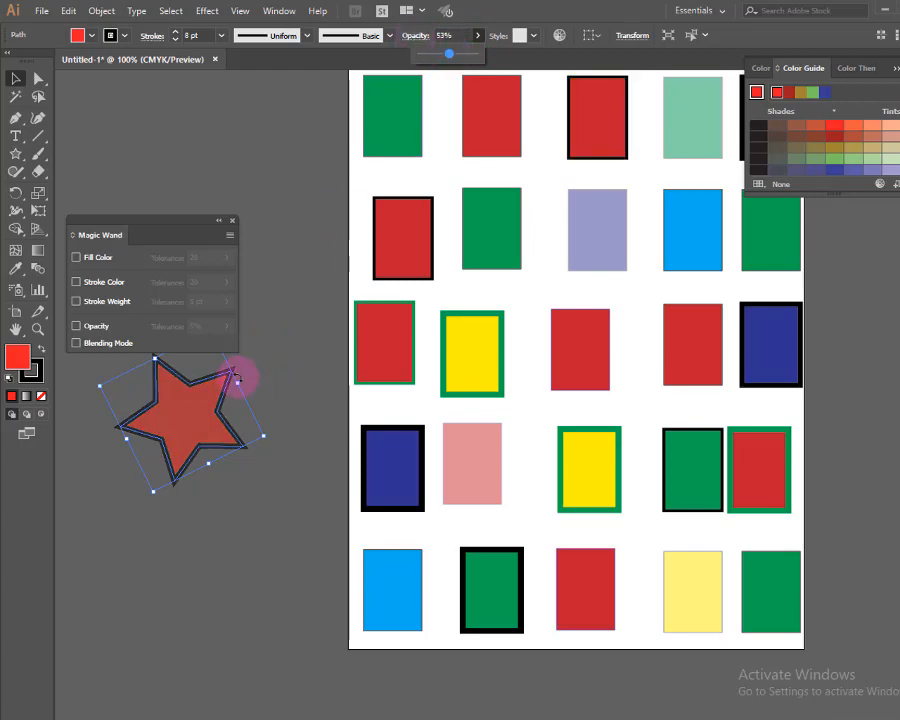
{"action": "left_click", "coordinate": [429, 55]}
{"action": "left_click", "coordinate": [248, 362]}
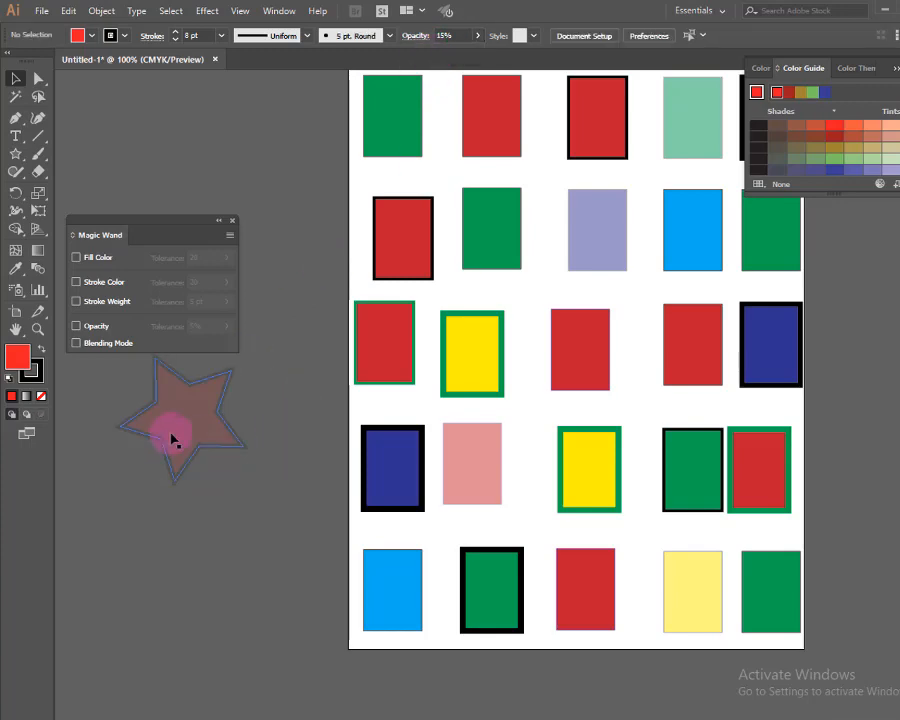
Move the star over the artboard's upper-left rectangles at 45% opacity, and delete it
{"action": "left_click_drag", "start_coordinate": [172, 436], "coordinate": [438, 213]}
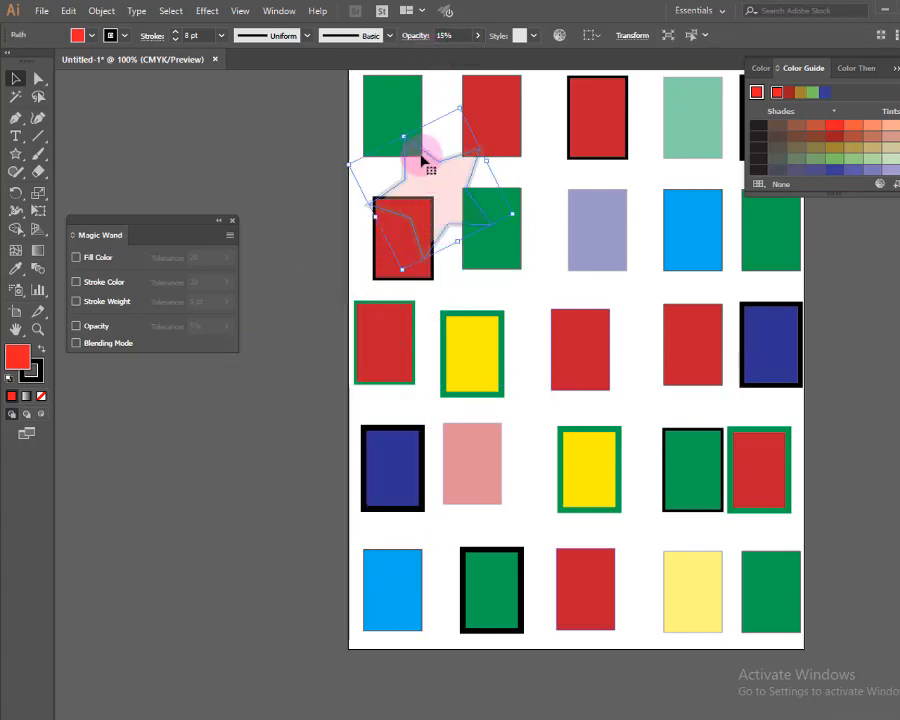
{"action": "left_click", "coordinate": [478, 35]}
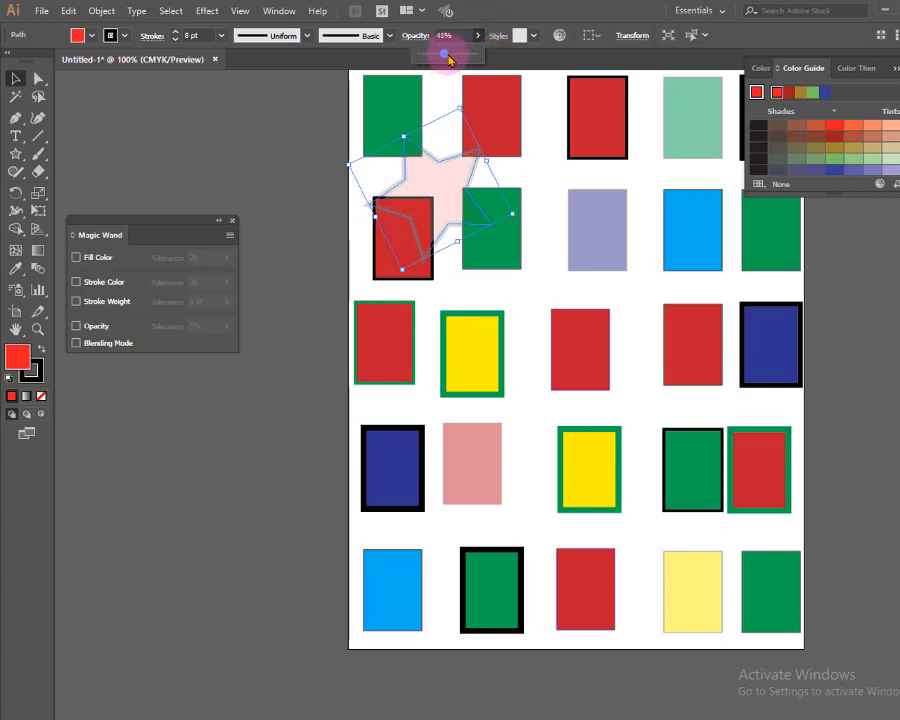
{"action": "mouse_move", "coordinate": [446, 54]}
{"action": "left_mouse_down"}
{"action": "mouse_move", "coordinate": [470, 58]}
{"action": "mouse_move", "coordinate": [456, 58]}
{"action": "left_mouse_up"}
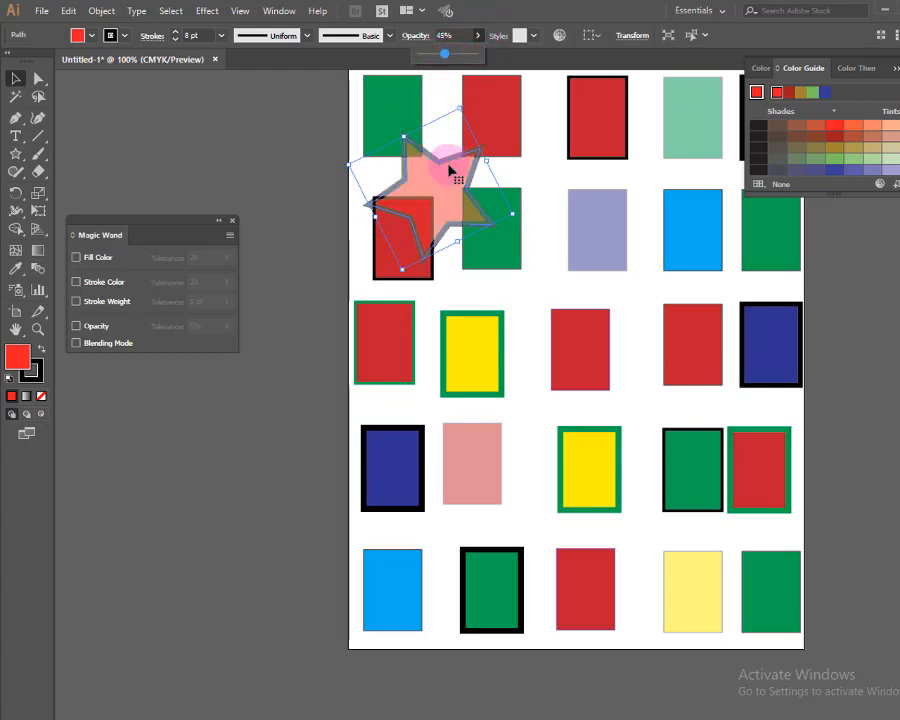
{"action": "key", "text": "Delete"}
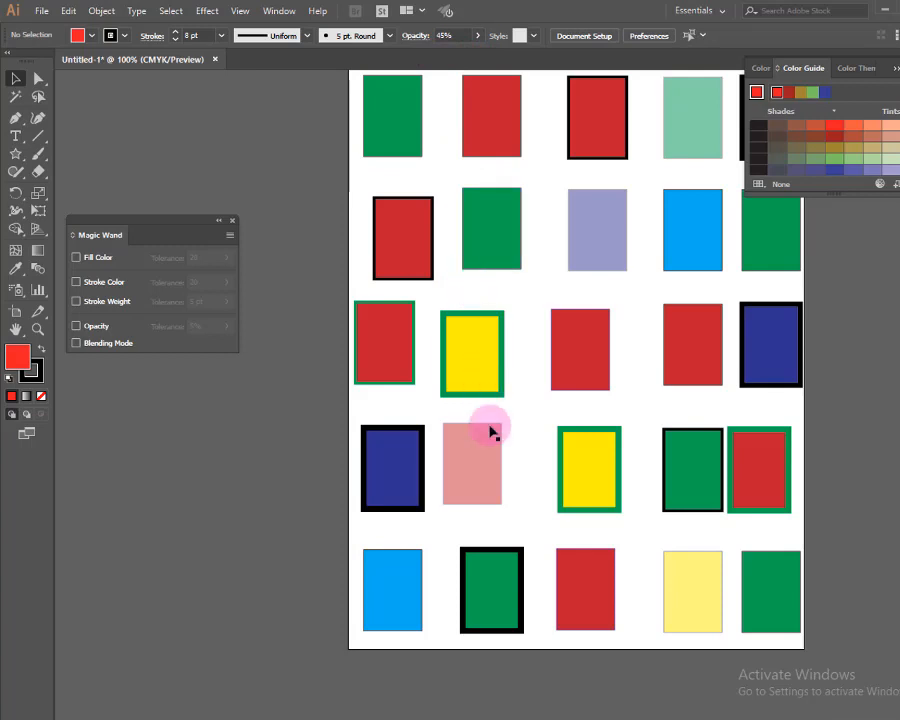
Enable Opacity matching with tolerance 5% for the Magic Wand and select all semi-transparent rectangles
{"action": "left_click", "coordinate": [76, 326]}
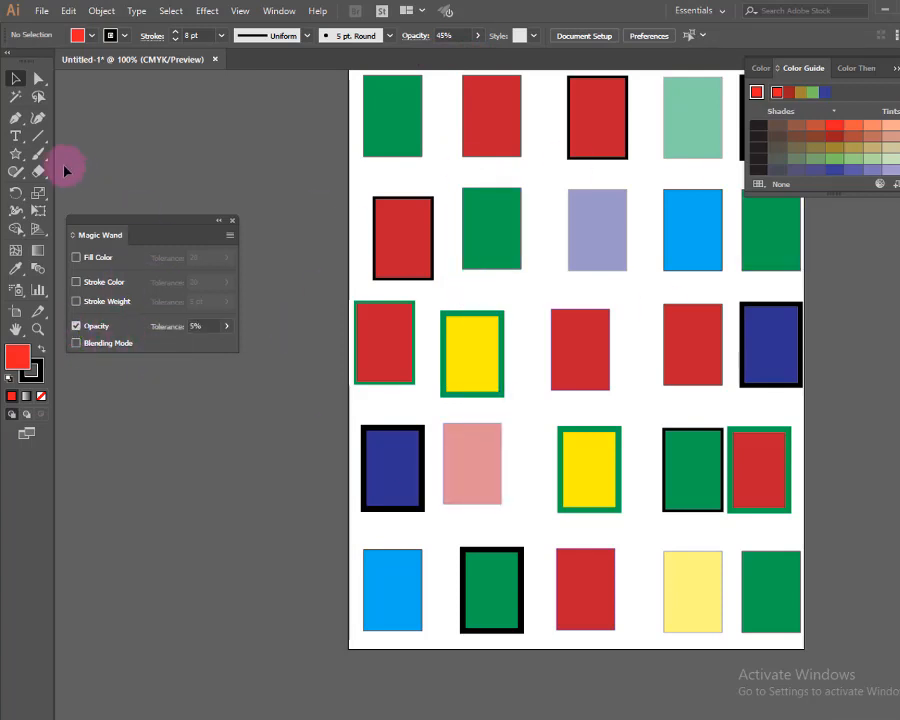
{"action": "left_click", "coordinate": [15, 96]}
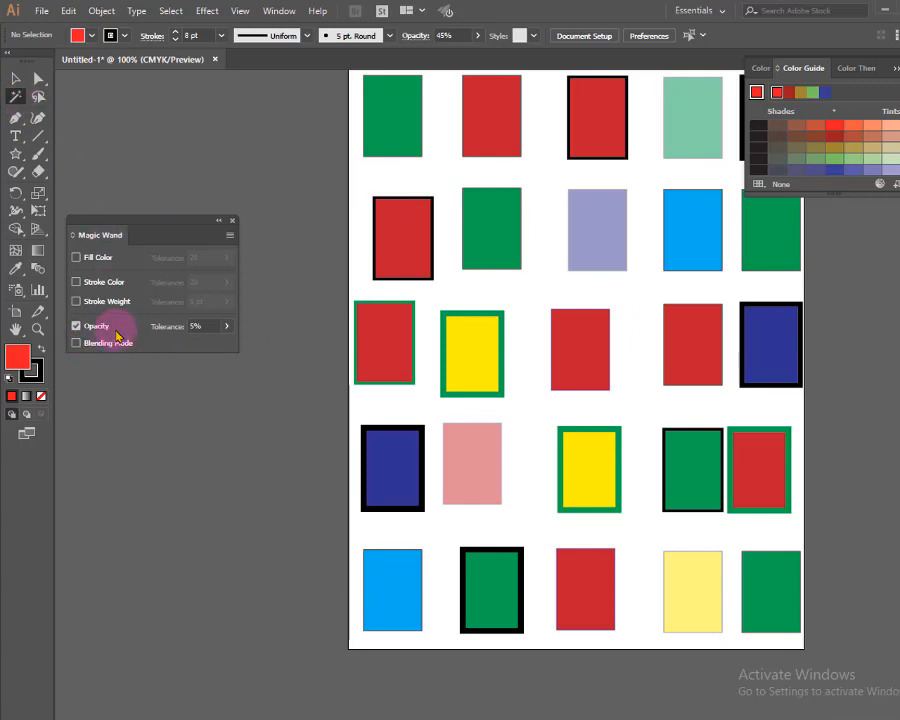
{"action": "left_click", "coordinate": [478, 480]}
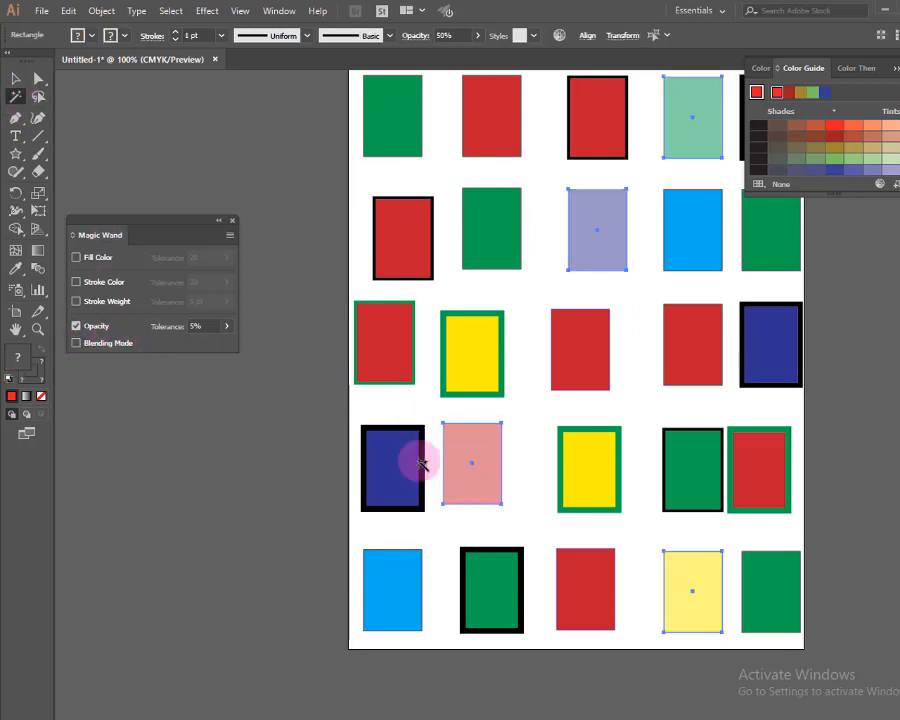
Move the selected semi-transparent rectangles slightly to the left and down, and deselect them
{"action": "left_click", "coordinate": [16, 79]}
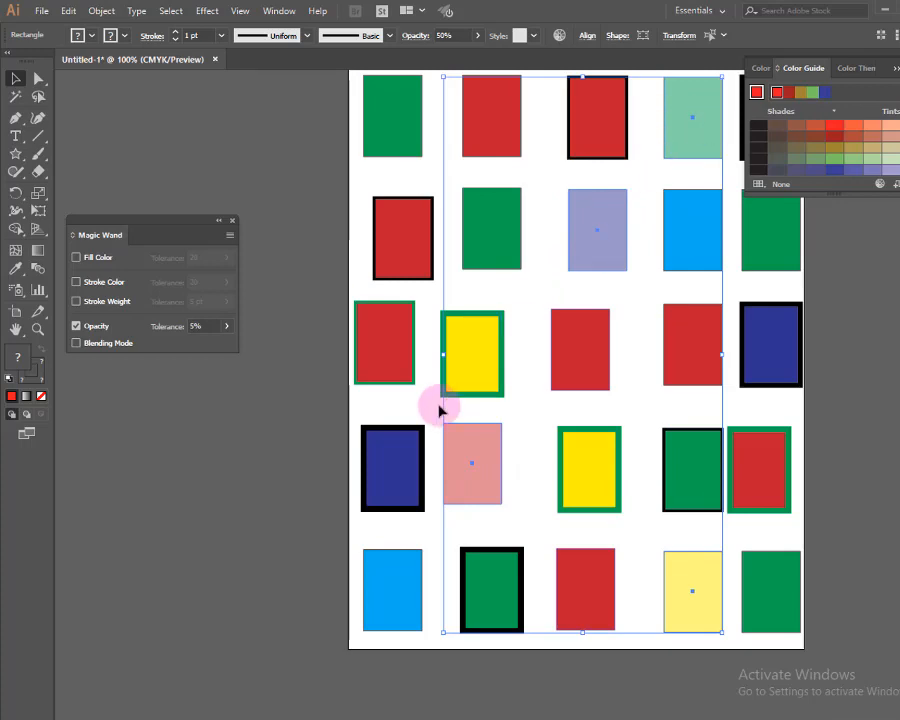
{"action": "left_click_drag", "start_coordinate": [440, 406], "coordinate": [468, 470]}
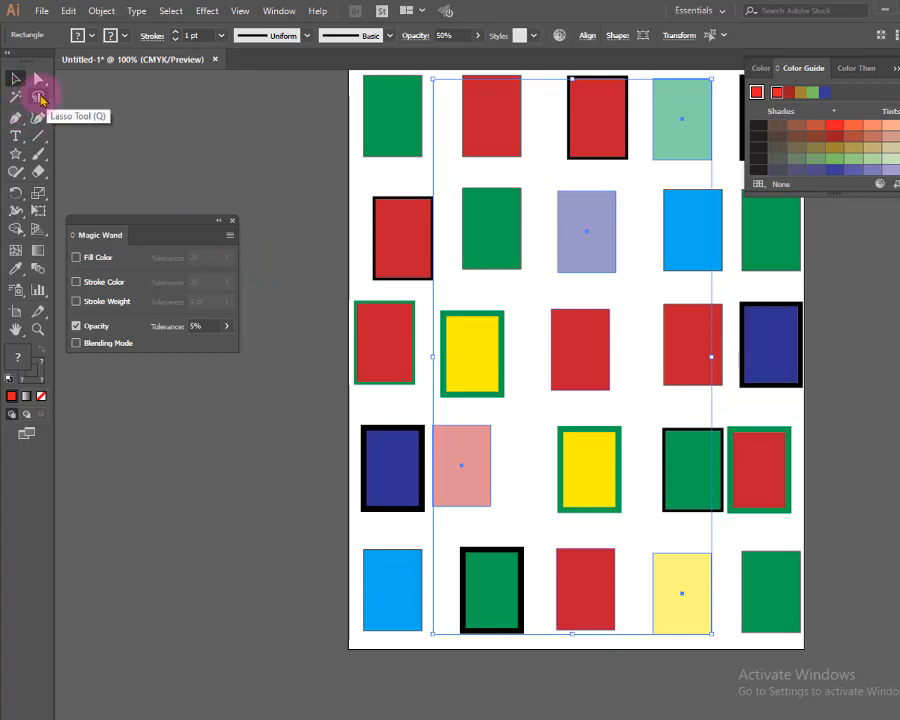
{"action": "left_click", "coordinate": [240, 120]}
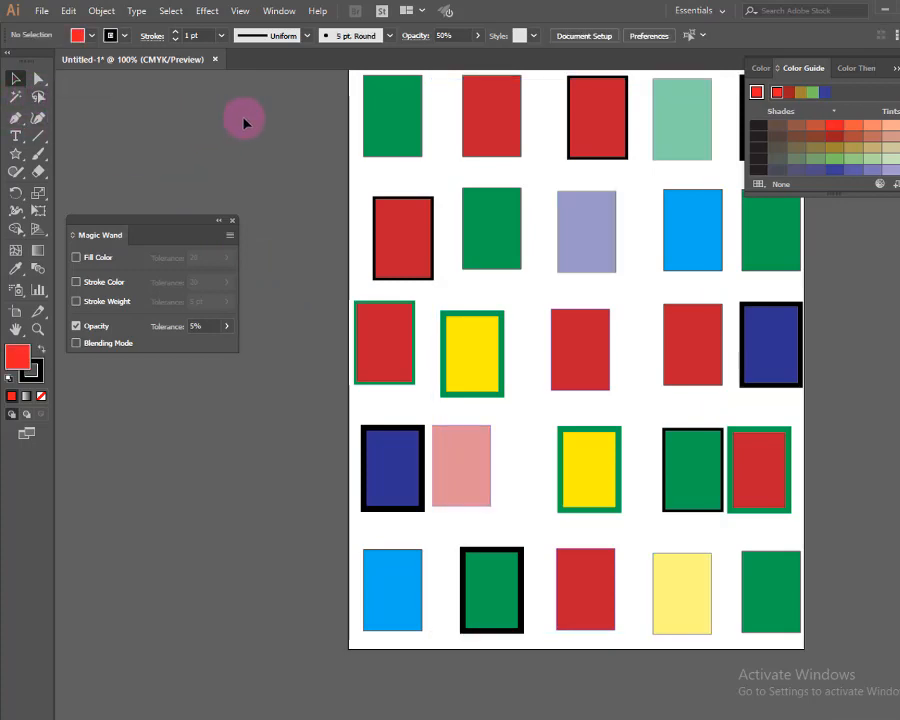
Lasso the thin-stroked green rectangles in the top-left corner, second row and bottom-right corner, and delete them
{"action": "scroll", "coordinate": [456, 254], "scroll_direction": "up", "scroll_amount": 2}
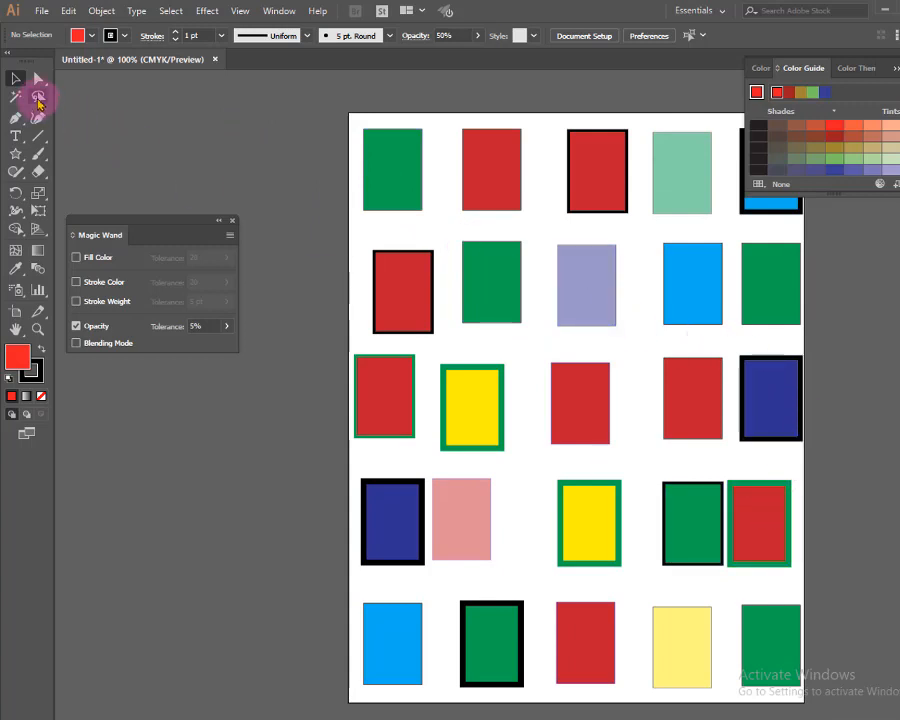
{"action": "left_click", "coordinate": [38, 97]}
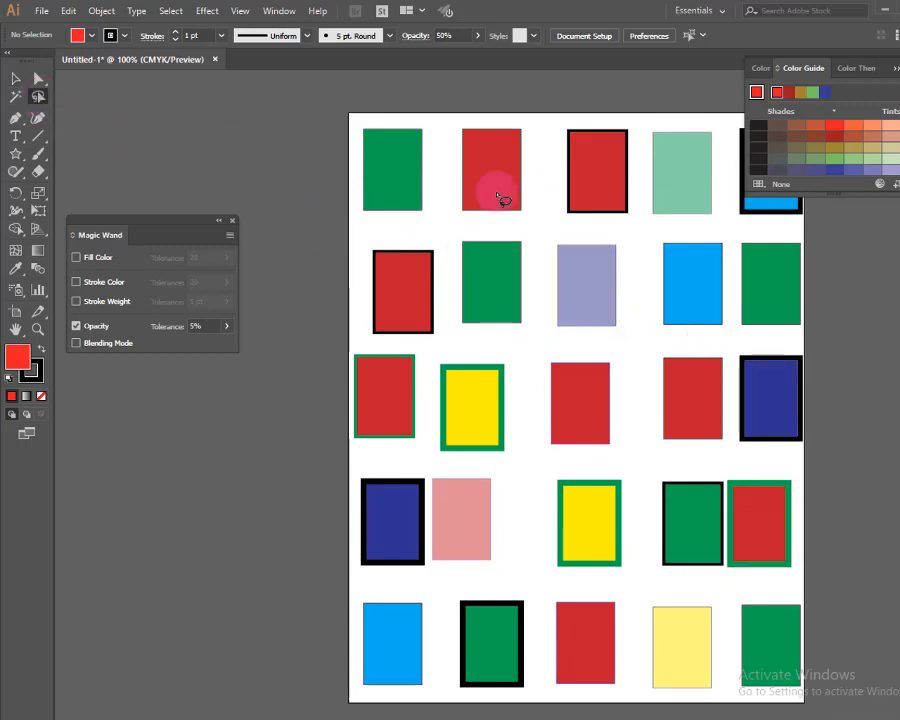
{"action": "mouse_move", "coordinate": [354, 122]}
{"action": "left_mouse_down"}
{"action": "mouse_move", "coordinate": [438, 130]}
{"action": "mouse_move", "coordinate": [455, 220]}
{"action": "mouse_move", "coordinate": [536, 235]}
{"action": "mouse_move", "coordinate": [533, 447]}
{"action": "mouse_move", "coordinate": [640, 478]}
{"action": "mouse_move", "coordinate": [653, 578]}
{"action": "mouse_move", "coordinate": [714, 596]}
{"action": "mouse_move", "coordinate": [823, 603]}
{"action": "mouse_move", "coordinate": [831, 650]}
{"action": "mouse_move", "coordinate": [814, 706]}
{"action": "mouse_move", "coordinate": [747, 702]}
{"action": "mouse_move", "coordinate": [733, 690]}
{"action": "mouse_move", "coordinate": [719, 604]}
{"action": "mouse_move", "coordinate": [652, 582]}
{"action": "mouse_move", "coordinate": [633, 535]}
{"action": "mouse_move", "coordinate": [630, 471]}
{"action": "mouse_move", "coordinate": [536, 466]}
{"action": "mouse_move", "coordinate": [525, 362]}
{"action": "mouse_move", "coordinate": [508, 345]}
{"action": "mouse_move", "coordinate": [464, 339]}
{"action": "mouse_move", "coordinate": [438, 224]}
{"action": "mouse_move", "coordinate": [350, 229]}
{"action": "mouse_move", "coordinate": [360, 128]}
{"action": "left_mouse_up"}
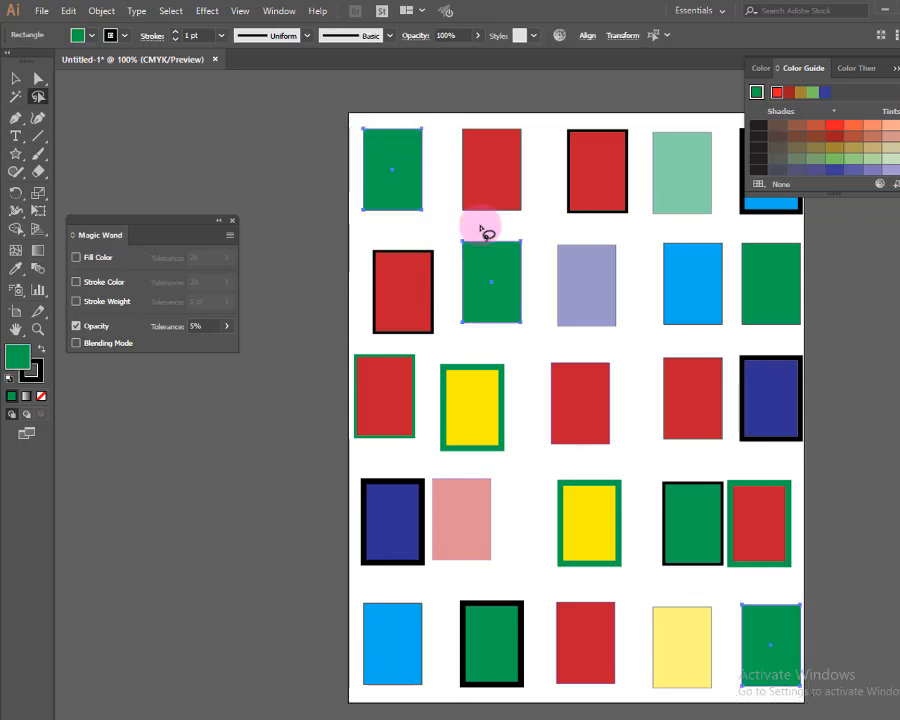
{"action": "key", "text": "Delete"}
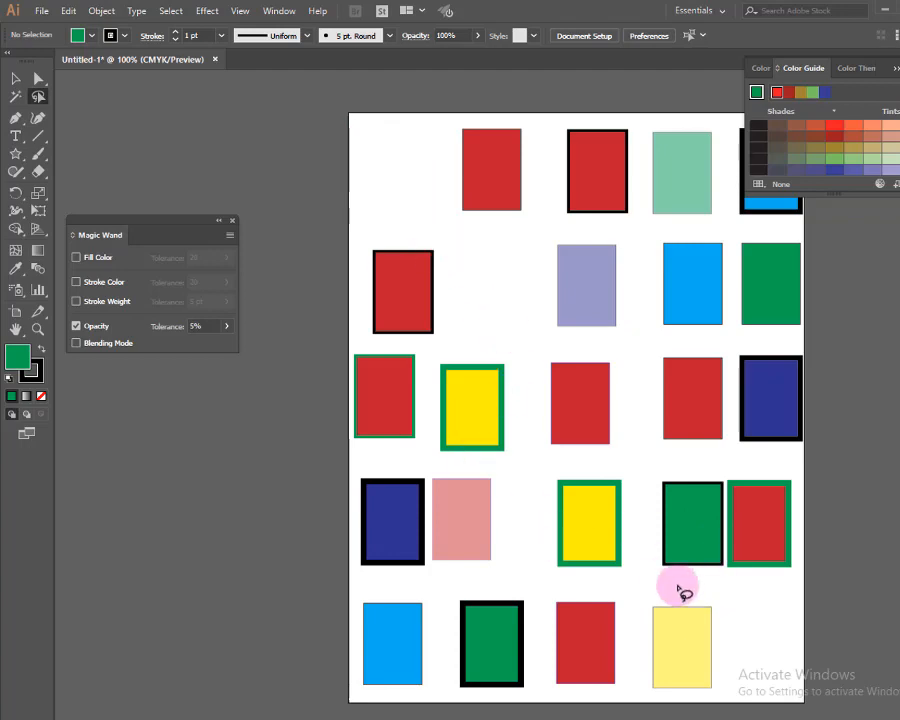
Undo the deletion of the three thin-stroked green rectangles and deselect them
{"action": "key", "text": "ctrl+z"}
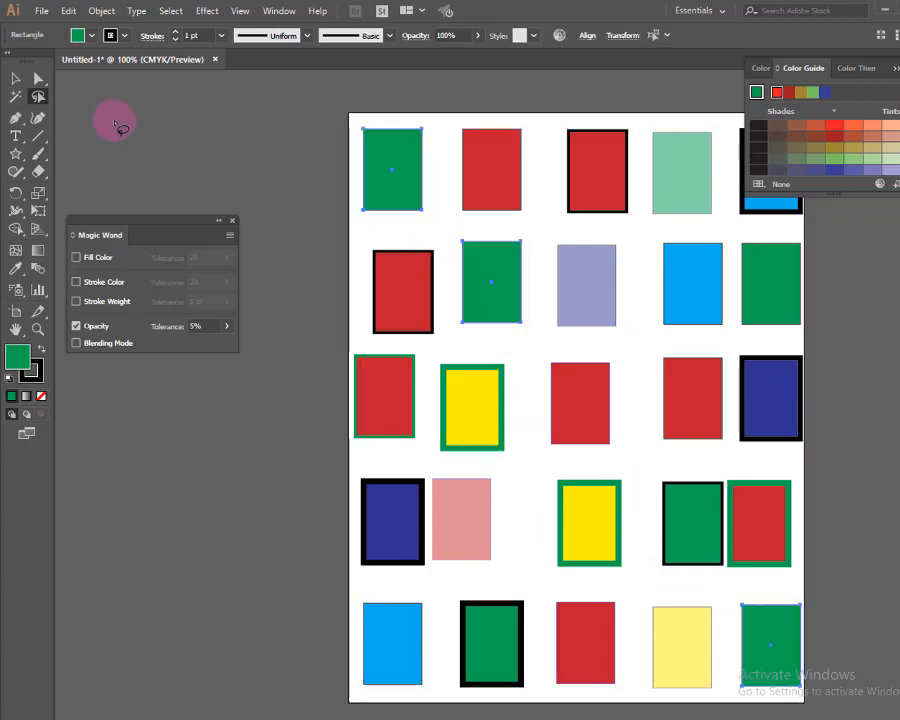
{"action": "left_click", "coordinate": [167, 206]}
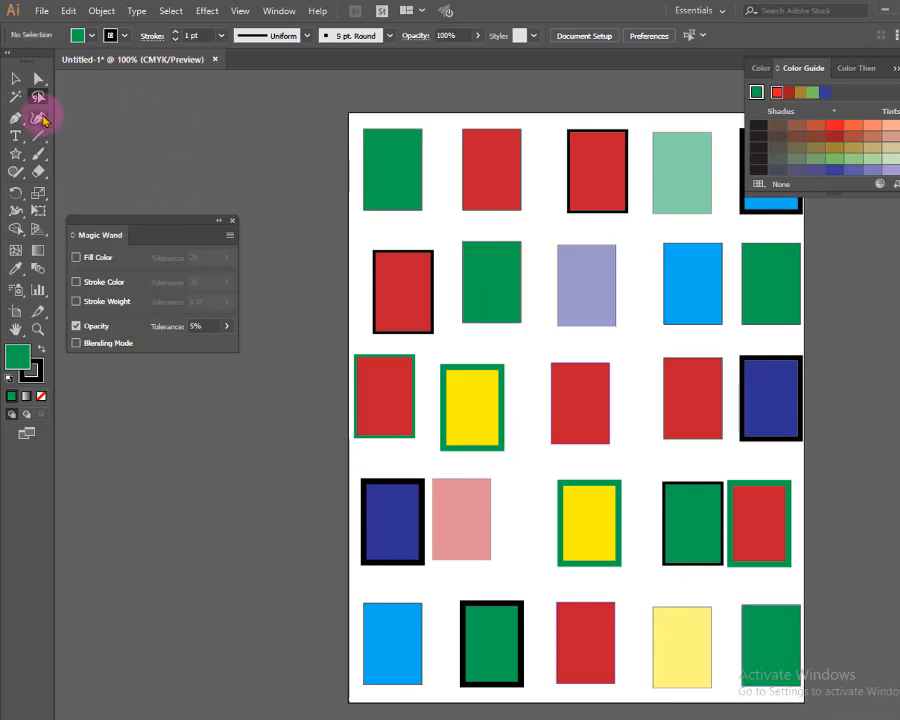
Lasso some corner points of the second-row green, third-row middle red and fourth-row green rectangles, and nudge them left to skew the shapes
{"action": "mouse_move", "coordinate": [396, 183]}
{"action": "left_mouse_down"}
{"action": "mouse_move", "coordinate": [496, 292]}
{"action": "mouse_move", "coordinate": [523, 343]}
{"action": "mouse_move", "coordinate": [529, 460]}
{"action": "mouse_move", "coordinate": [686, 478]}
{"action": "mouse_move", "coordinate": [701, 537]}
{"action": "mouse_move", "coordinate": [800, 657]}
{"action": "left_mouse_up"}
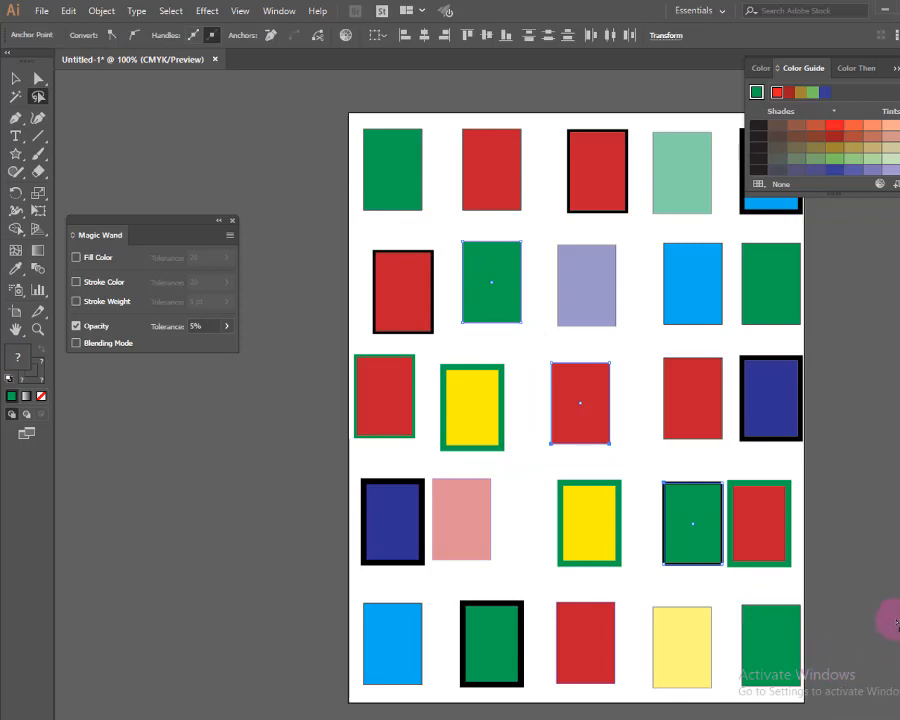
{"action": "key", "text": "Left"}
{"action": "key", "text": "Left"}
{"action": "key", "text": "Left"}
{"action": "key", "text": "Left"}
{"action": "key", "text": "Left"}
{"action": "key", "text": "Left"}
{"action": "key", "text": "Left"}
{"action": "key", "text": "Left"}
{"action": "key", "text": "Left"}
{"action": "key", "text": "Left"}
{"action": "key", "text": "Left"}
{"action": "key", "text": "Left"}
{"action": "key", "text": "Left"}
{"action": "key", "text": "Left"}
{"action": "key", "text": "Left"}
{"action": "key", "text": "Left"}
{"action": "key", "text": "Left"}
{"action": "key", "text": "Left"}
{"action": "key", "text": "Left"}
{"action": "key", "text": "Left"}
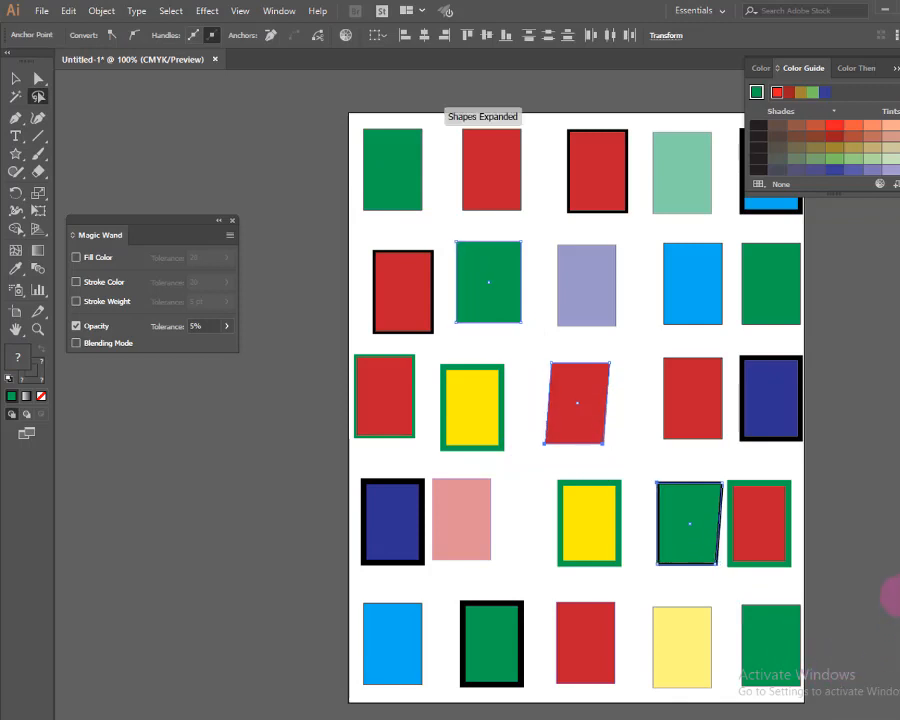
Nudge the lassoed corner points of the three skewed shapes back right until the shapes are nearly rectangular
{"action": "key", "text": "Right"}
{"action": "key", "text": "Right"}
{"action": "key", "text": "Right"}
{"action": "key", "text": "Right"}
{"action": "key", "text": "Right"}
{"action": "key", "text": "Right"}
{"action": "key", "text": "Right"}
{"action": "key", "text": "Right"}
{"action": "key", "text": "Right"}
{"action": "key", "text": "Right"}
{"action": "key", "text": "Right"}
{"action": "key", "text": "Right"}
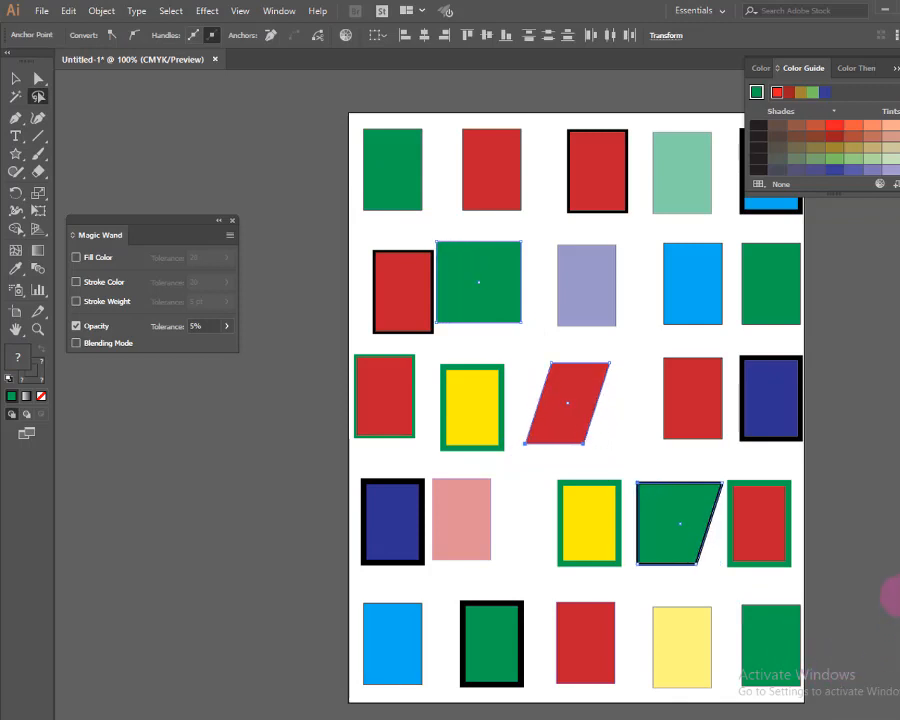
{"action": "key", "text": "Right"}
{"action": "key", "text": "Right"}
{"action": "key", "text": "Right"}
{"action": "key", "text": "Right"}
{"action": "key", "text": "Right"}
{"action": "key", "text": "Right"}
{"action": "key", "text": "Right"}
{"action": "key", "text": "Right"}
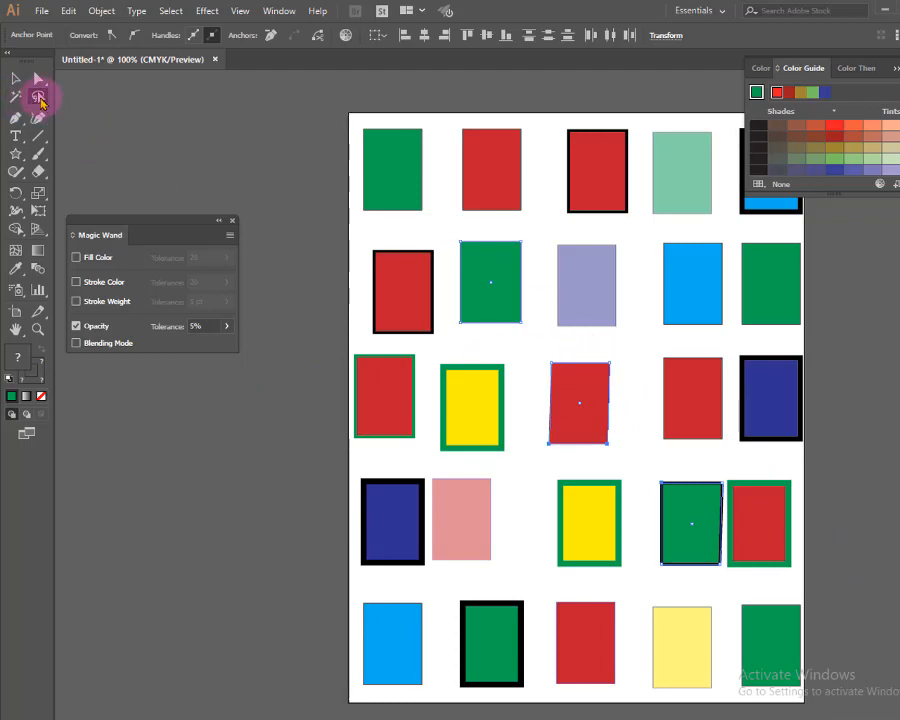
Lasso only the bottom corner points of the second-row, second-column green rectangle and nudge them left to slant it
{"action": "left_click", "coordinate": [39, 98]}
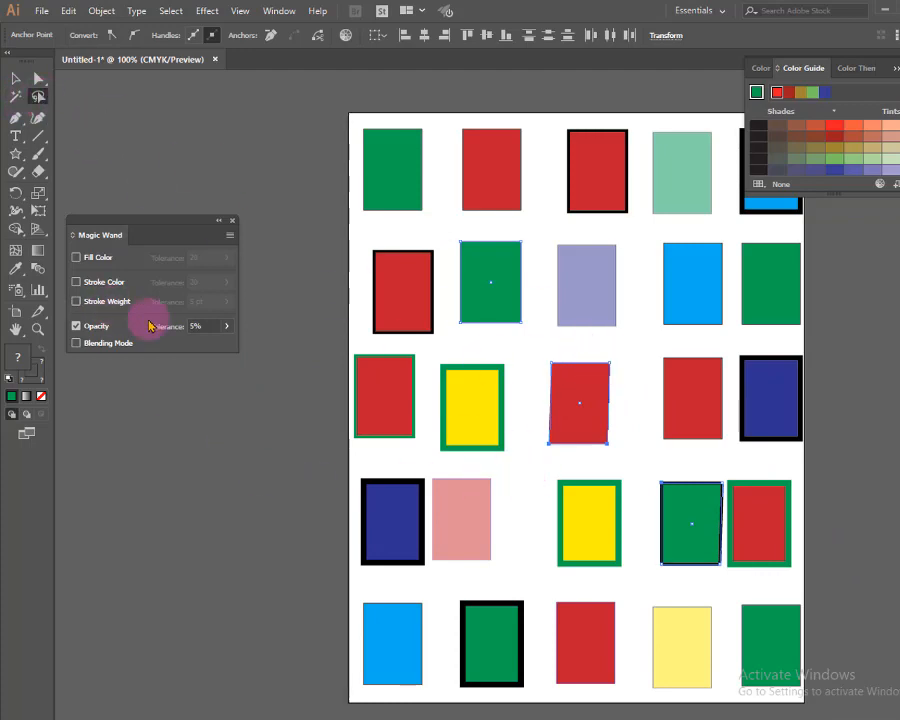
{"action": "left_click", "coordinate": [388, 260]}
{"action": "mouse_move", "coordinate": [470, 234]}
{"action": "left_mouse_down"}
{"action": "mouse_move", "coordinate": [534, 305]}
{"action": "mouse_move", "coordinate": [538, 339]}
{"action": "mouse_move", "coordinate": [462, 349]}
{"action": "mouse_move", "coordinate": [440, 318]}
{"action": "mouse_move", "coordinate": [466, 262]}
{"action": "mouse_move", "coordinate": [482, 231]}
{"action": "left_mouse_up"}
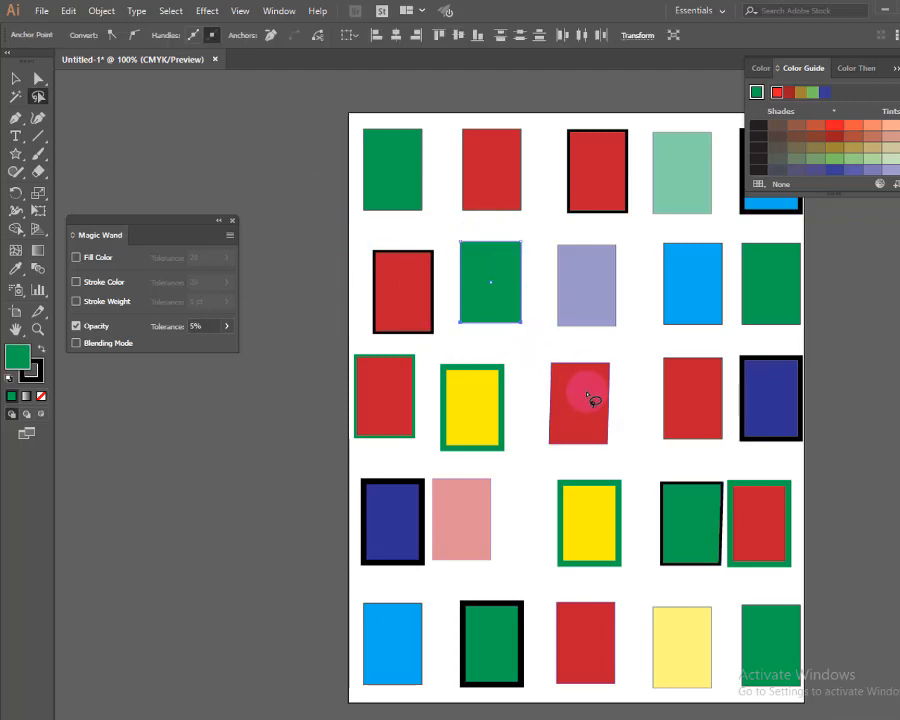
{"action": "key", "text": "Left"}
{"action": "key", "text": "Left"}
{"action": "key", "text": "Left"}
{"action": "key", "text": "Left"}
{"action": "key", "text": "Left"}
{"action": "key", "text": "Left"}
{"action": "key", "text": "Left"}
{"action": "key", "text": "Left"}
{"action": "key", "text": "Left"}
{"action": "key", "text": "Left"}
{"action": "key", "text": "Left"}
{"action": "key", "text": "Left"}
{"action": "key", "text": "Left"}
{"action": "key", "text": "Left"}
{"action": "key", "text": "Left"}
{"action": "key", "text": "Left"}
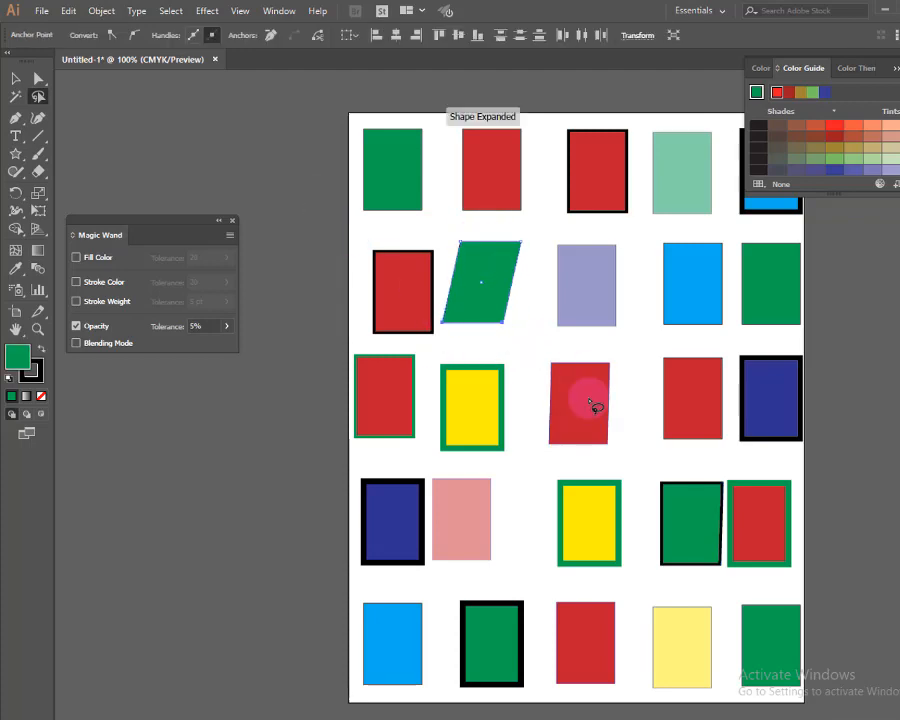
Nudge the green shape's bottom corner points right, past upright, so it slants the opposite way
{"action": "key", "text": "Right"}
{"action": "key", "text": "Right"}
{"action": "key", "text": "Right"}
{"action": "key", "text": "Right"}
{"action": "key", "text": "Right"}
{"action": "key", "text": "Right"}
{"action": "key", "text": "Right"}
{"action": "key", "text": "Right"}
{"action": "key", "text": "Right"}
{"action": "key", "text": "Right"}
{"action": "key", "text": "Right"}
{"action": "key", "text": "Right"}
{"action": "key", "text": "Right"}
{"action": "key", "text": "Right"}
{"action": "key", "text": "Right"}
{"action": "key", "text": "Right"}
{"action": "key", "text": "Right"}
{"action": "key", "text": "Right"}
{"action": "key", "text": "Right"}
{"action": "key", "text": "Right"}
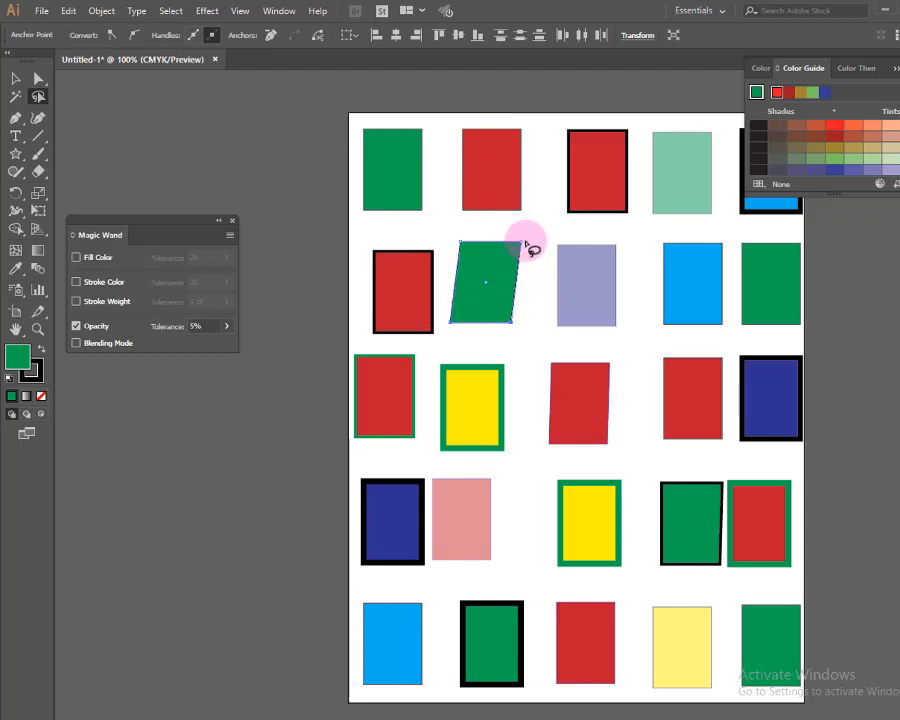
{"action": "key", "text": "Right"}
{"action": "key", "text": "Right"}
{"action": "key", "text": "Right"}
{"action": "key", "text": "Right"}
{"action": "key", "text": "Right"}
{"action": "key", "text": "Right"}
{"action": "key", "text": "Right"}
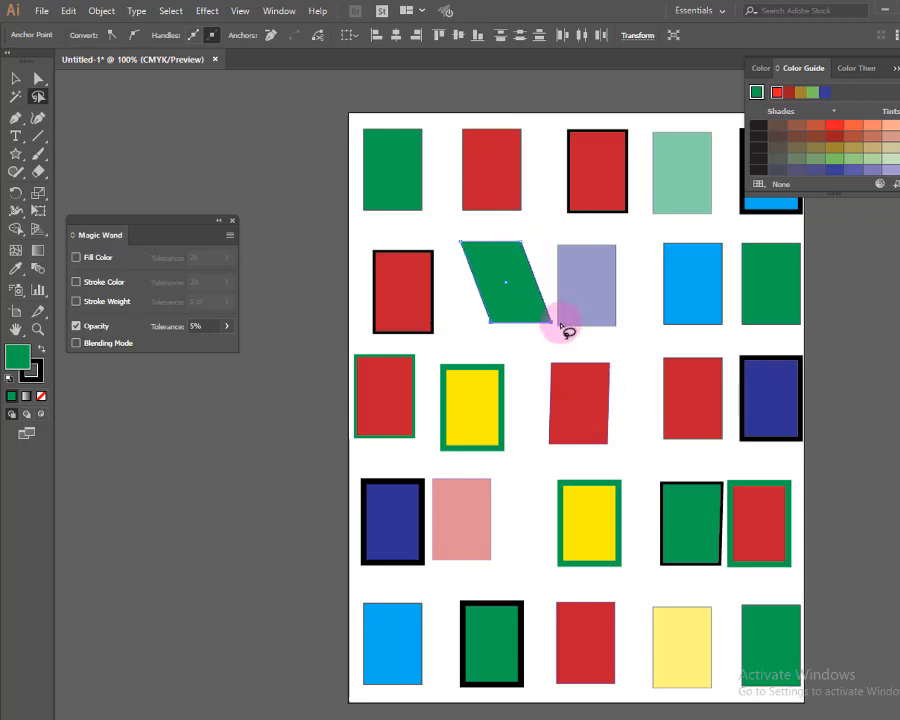
Nudge the green shape's bottom corner points back left until its sides are nearly vertical
{"action": "key", "text": "Left"}
{"action": "key", "text": "Left"}
{"action": "key", "text": "Left"}
{"action": "key", "text": "Left"}
{"action": "key", "text": "Left"}
{"action": "key", "text": "Left"}
{"action": "key", "text": "Left"}
{"action": "key", "text": "Left"}
{"action": "key", "text": "Left"}
{"action": "key", "text": "Left"}
{"action": "key", "text": "Left"}
{"action": "key", "text": "Left"}
{"action": "key", "text": "Left"}
{"action": "key", "text": "Left"}
{"action": "key", "text": "Left"}
{"action": "key", "text": "Left"}
{"action": "key", "text": "Left"}
{"action": "key", "text": "Left"}
{"action": "key", "text": "Left"}
{"action": "key", "text": "Left"}
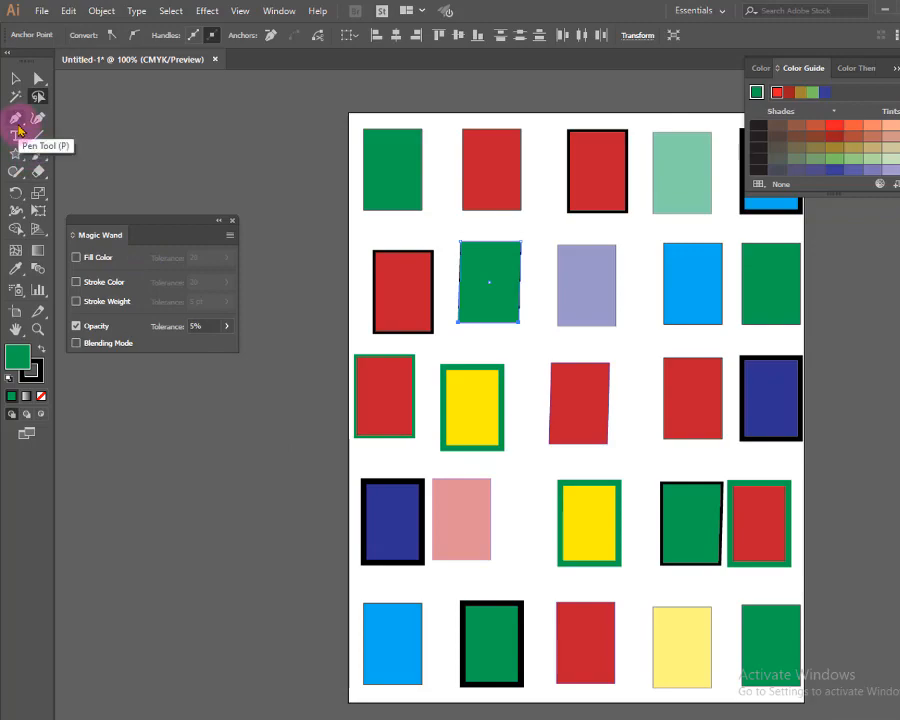
Show the Pen tool's group of related anchor point tools
{"action": "left_click", "coordinate": [18, 127]}
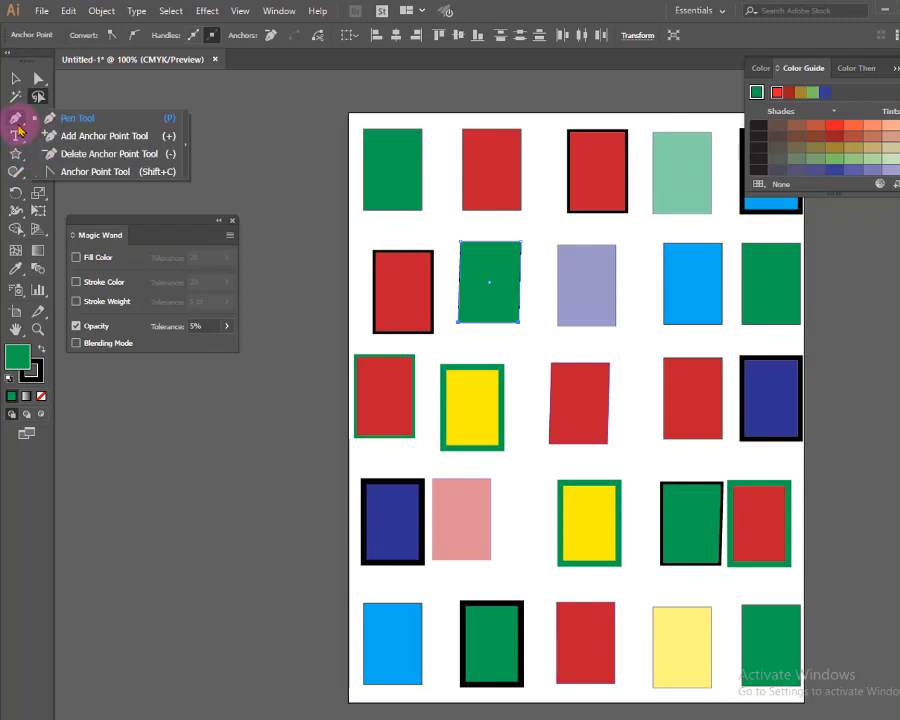